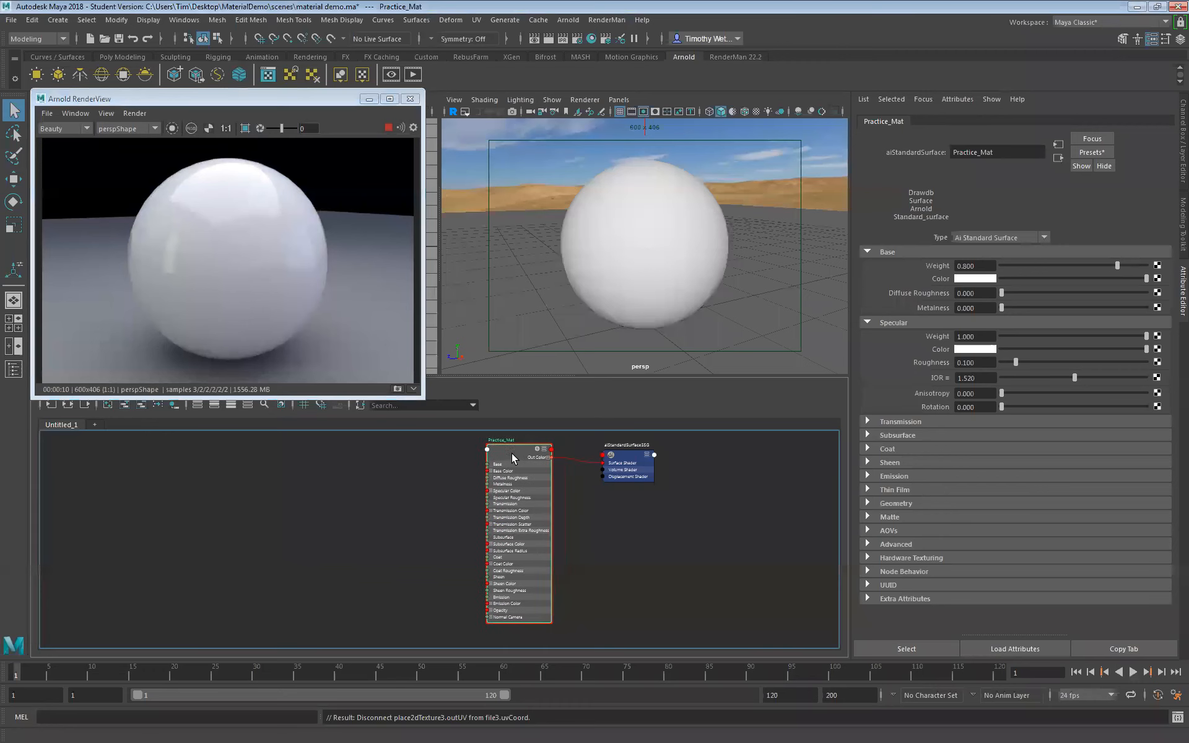
Step: Set the specular weight of the Practice_Mat material to 0
{"action": "left_click_drag", "start_coordinate": [504, 462], "coordinate": [482, 464]}
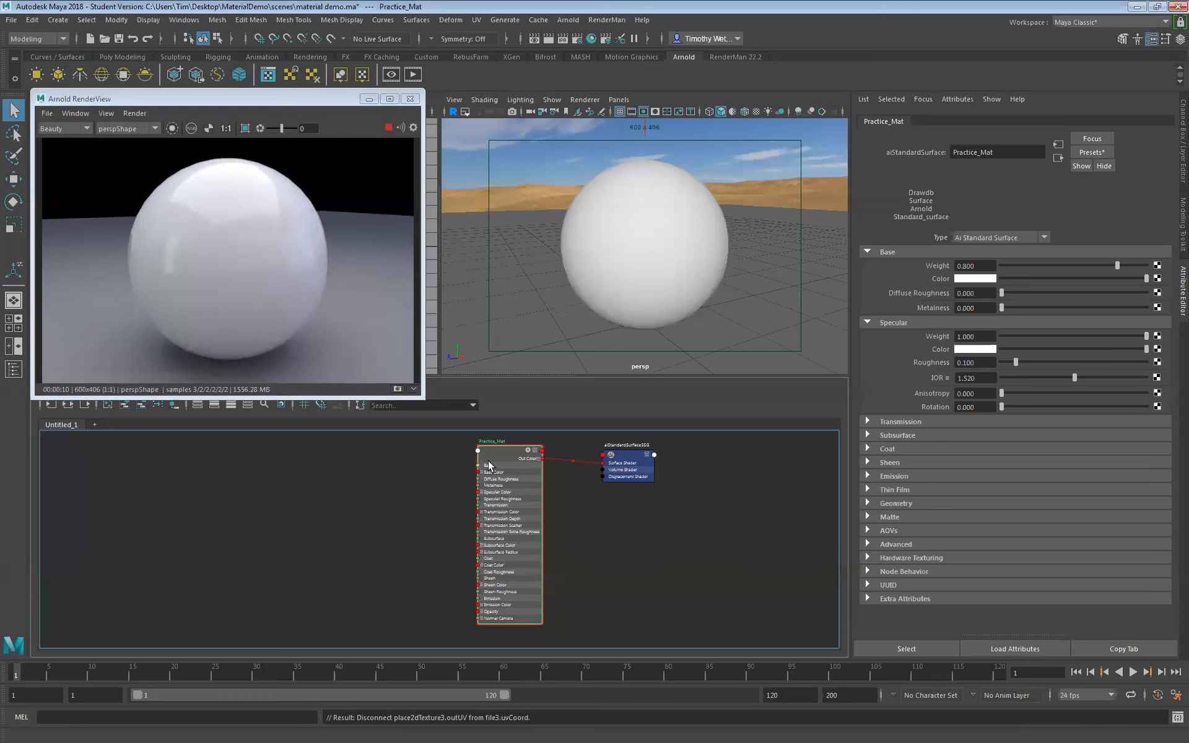
{"action": "double_click", "coordinate": [1001, 153]}
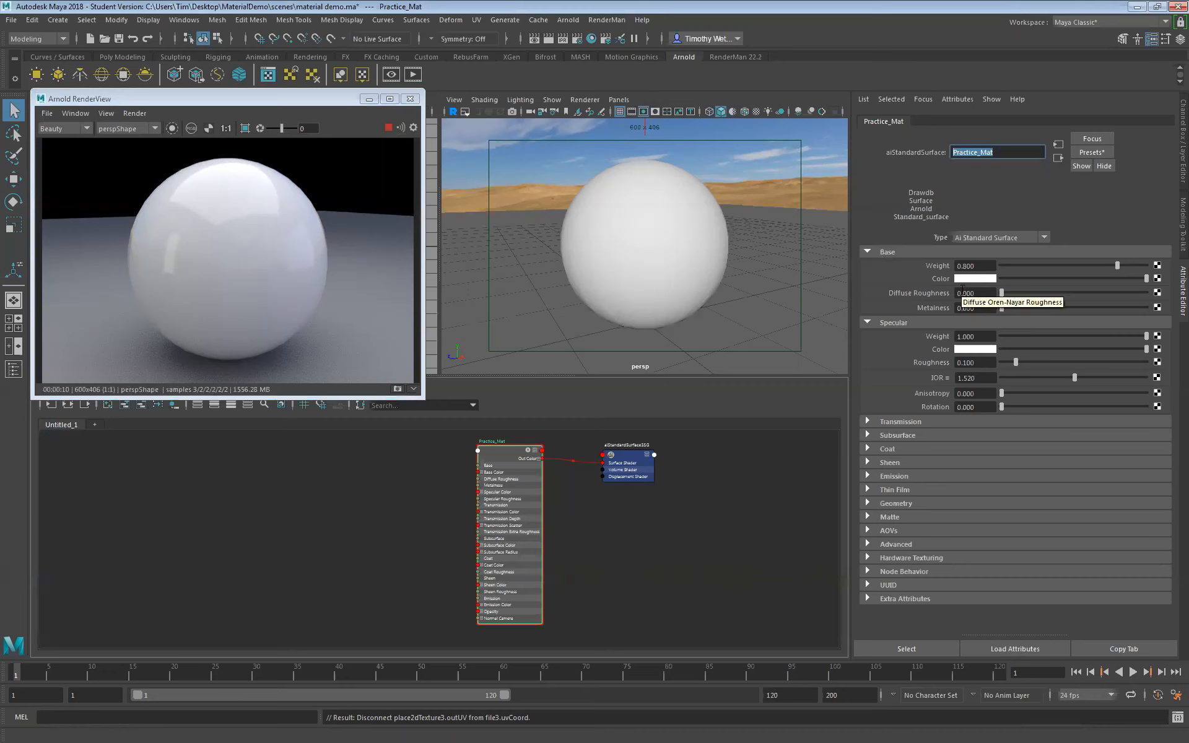
{"action": "left_click", "coordinate": [983, 336]}
{"action": "type", "text": "0"}
{"action": "key", "text": "Return"}
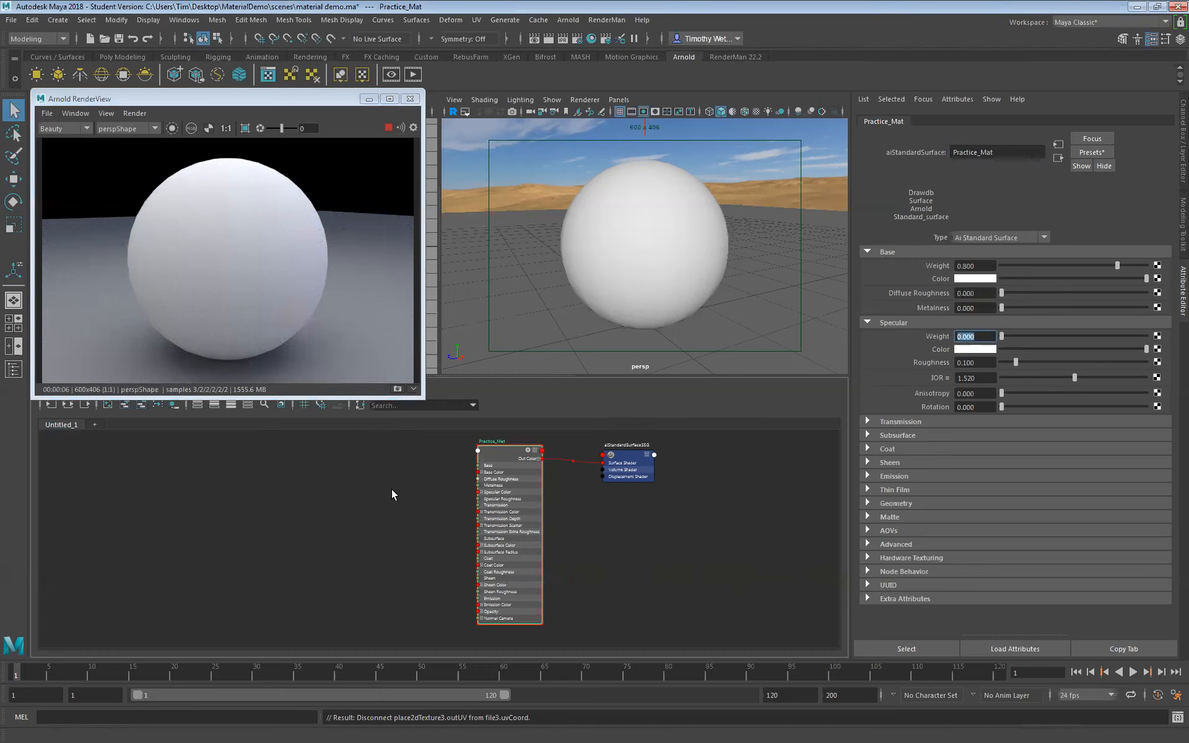
Step: Map a File texture to Practice_Mat's base color and line up its file and placement nodes beside the material
{"action": "left_click", "coordinate": [1158, 278]}
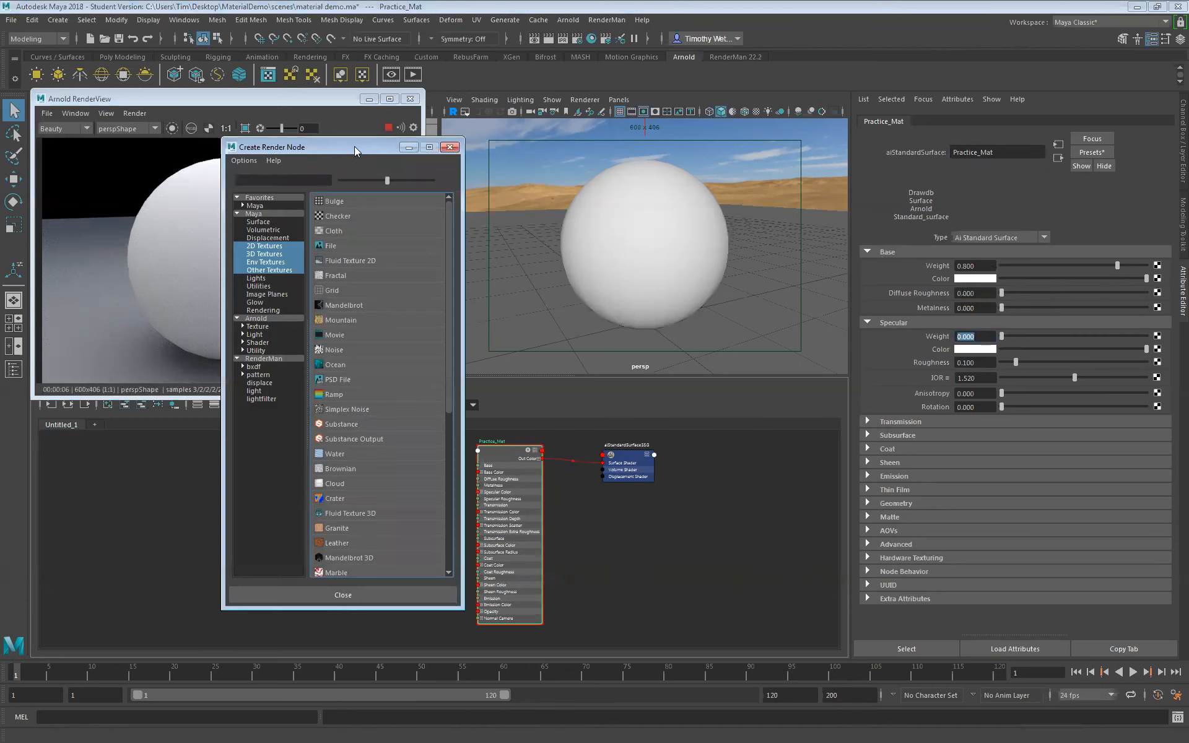
{"action": "left_click", "coordinate": [333, 247]}
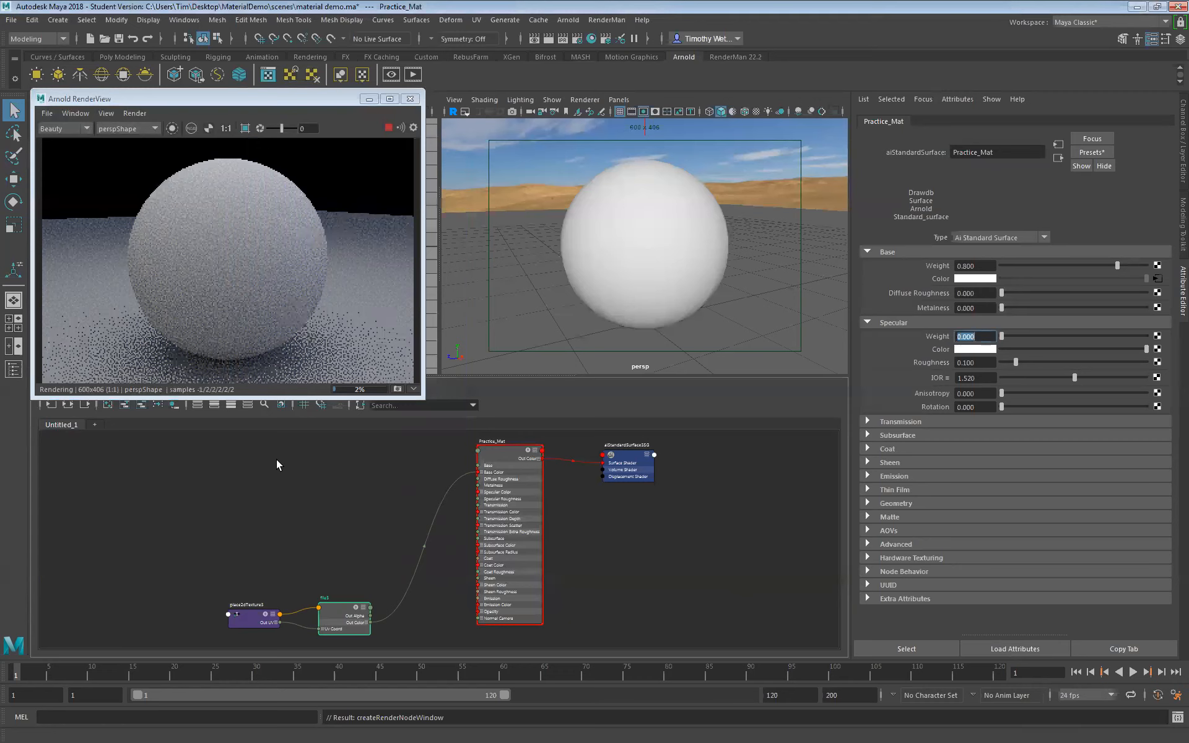
{"action": "left_click_drag", "start_coordinate": [333, 610], "coordinate": [379, 479]}
{"action": "left_click_drag", "start_coordinate": [249, 612], "coordinate": [284, 481]}
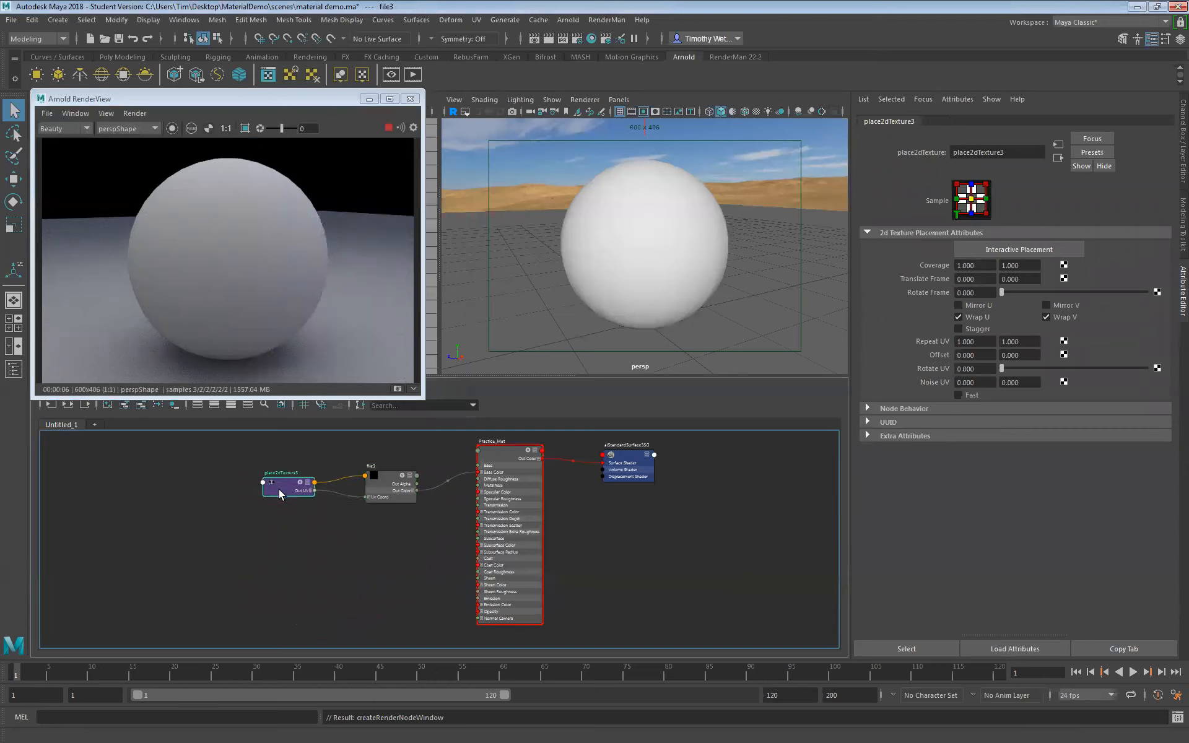
{"action": "left_click_drag", "start_coordinate": [274, 480], "coordinate": [288, 481]}
{"action": "left_click", "coordinate": [385, 474]}
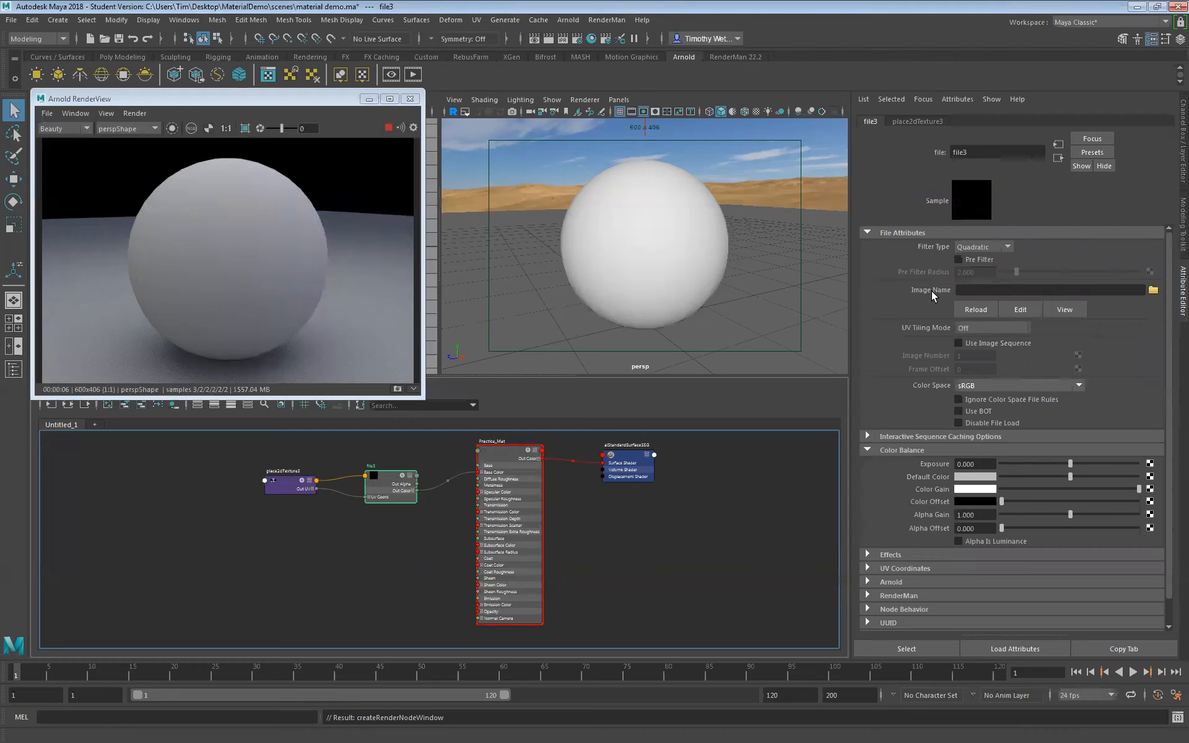
Step: Load Beachball_Color.jpg from the sourceimages Diffuse Color folder into the file texture and view its color space options
{"action": "left_click", "coordinate": [1153, 290]}
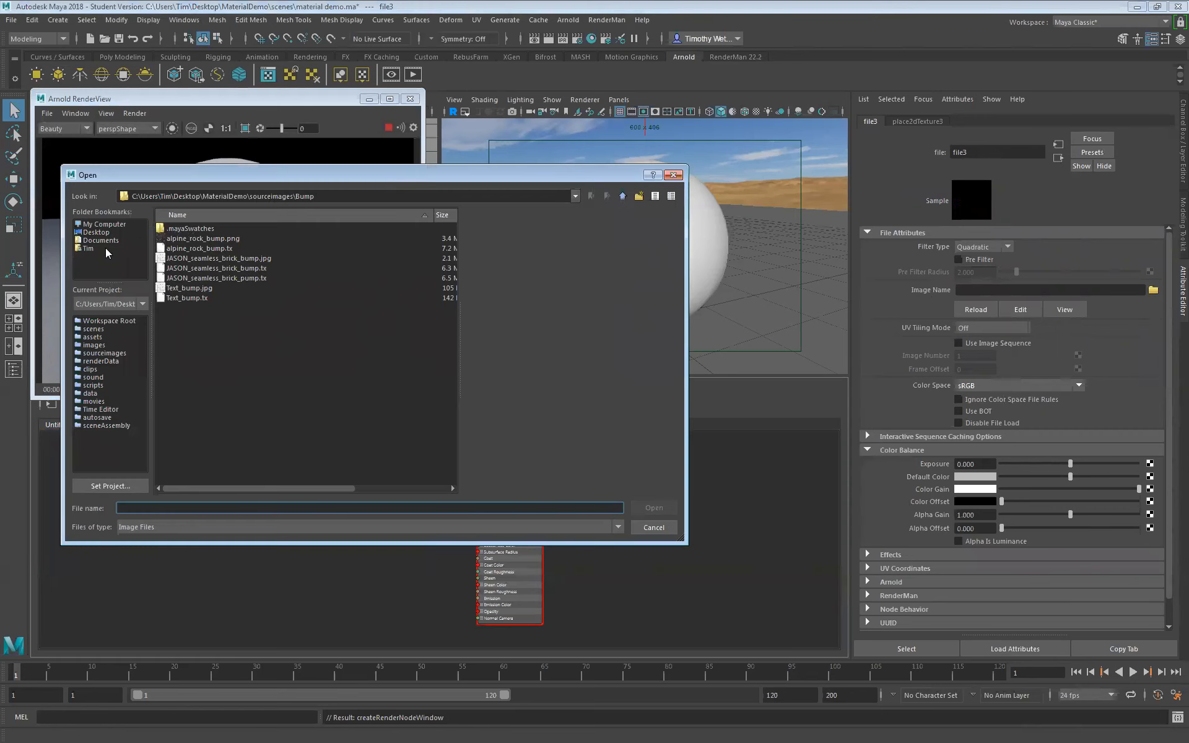
{"action": "left_click", "coordinate": [101, 353]}
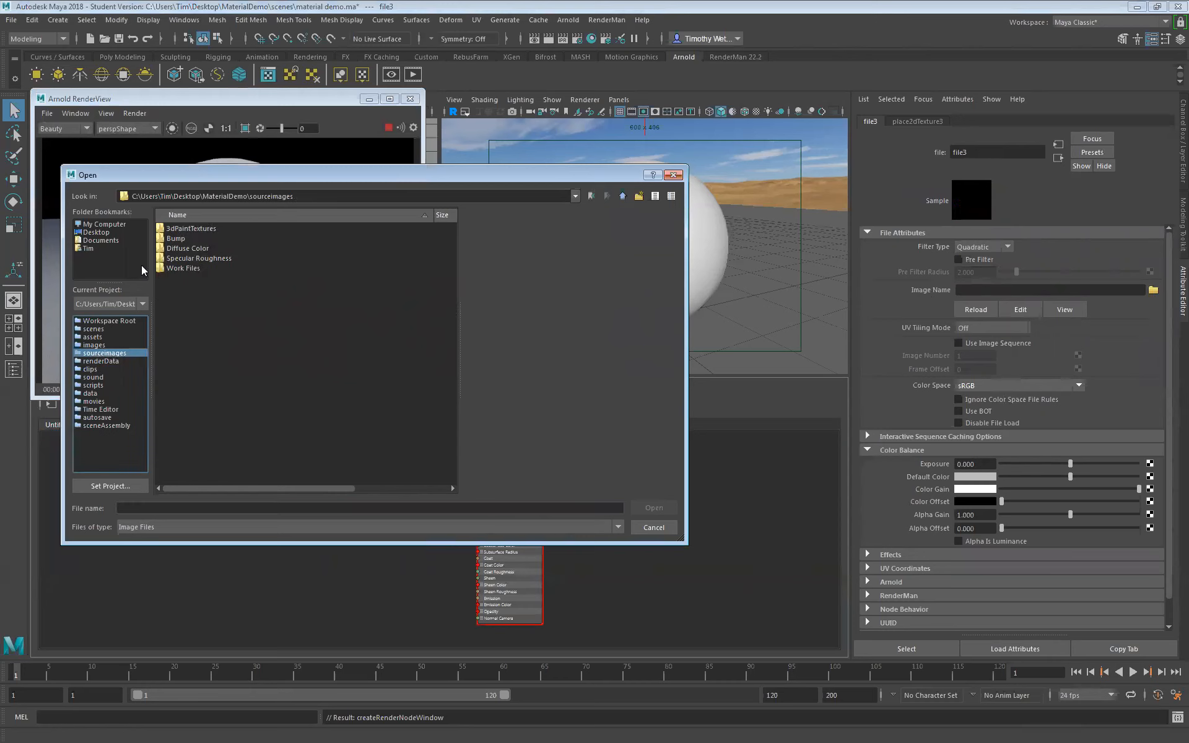
{"action": "double_click", "coordinate": [180, 249]}
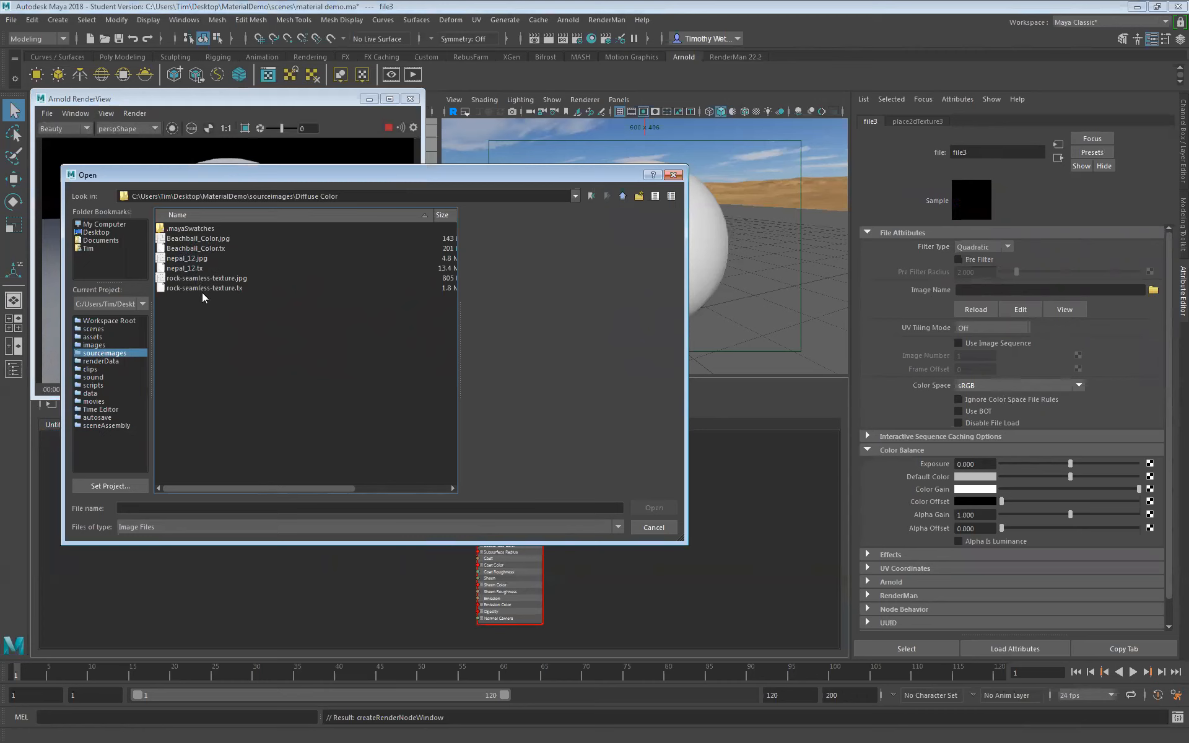
{"action": "left_click", "coordinate": [188, 239]}
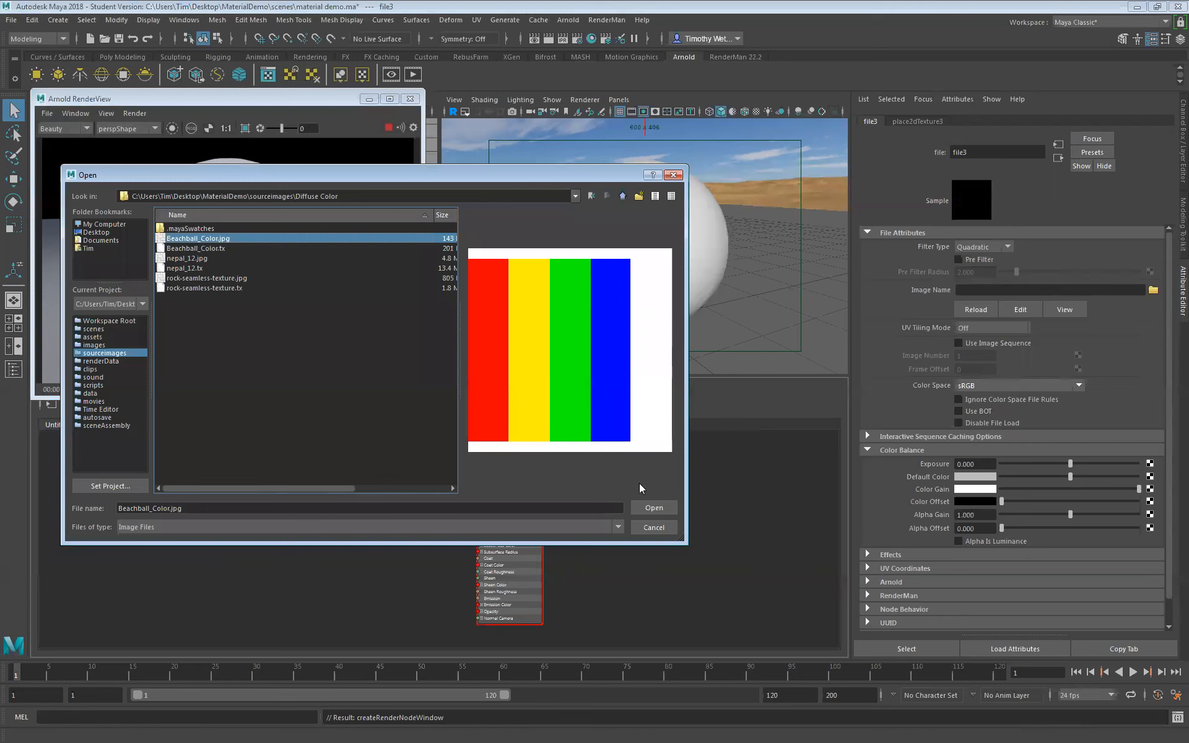
{"action": "left_click", "coordinate": [656, 509]}
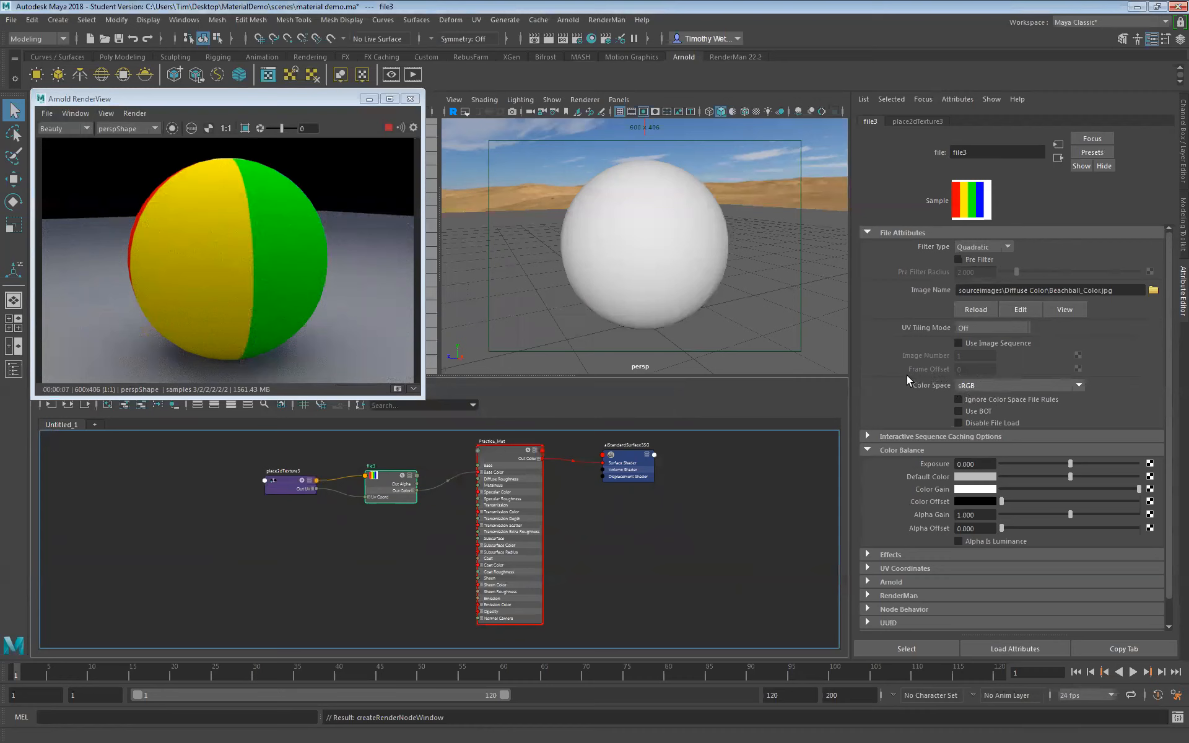
{"action": "left_click", "coordinate": [1078, 383]}
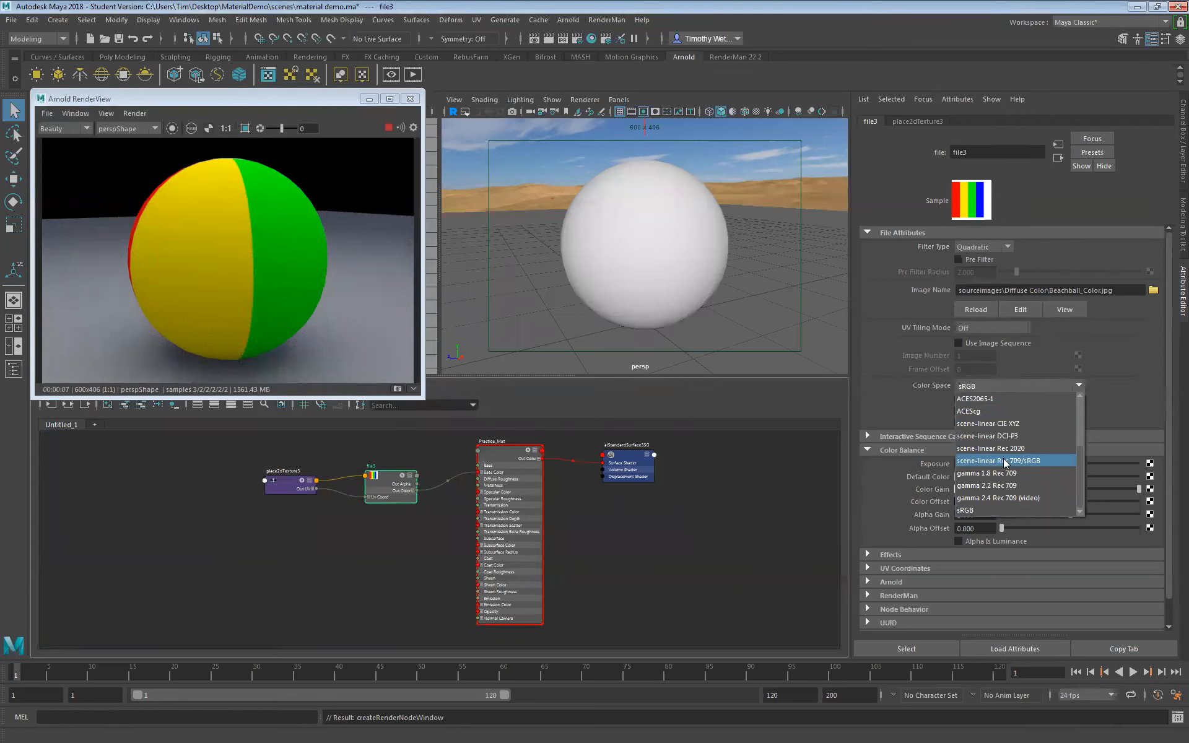
{"action": "left_click", "coordinate": [1132, 355]}
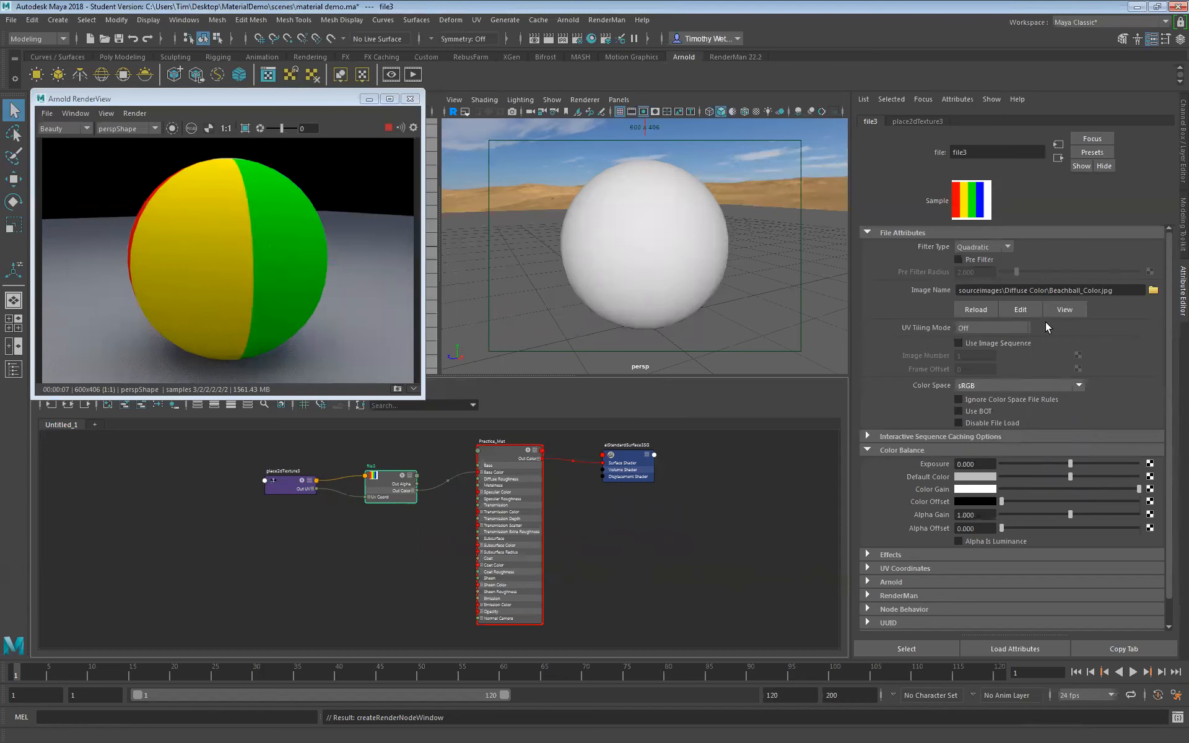
Step: Replace the file texture's image with nepal_12.jpg from the Diffuse Color folder
{"action": "left_click", "coordinate": [1154, 291]}
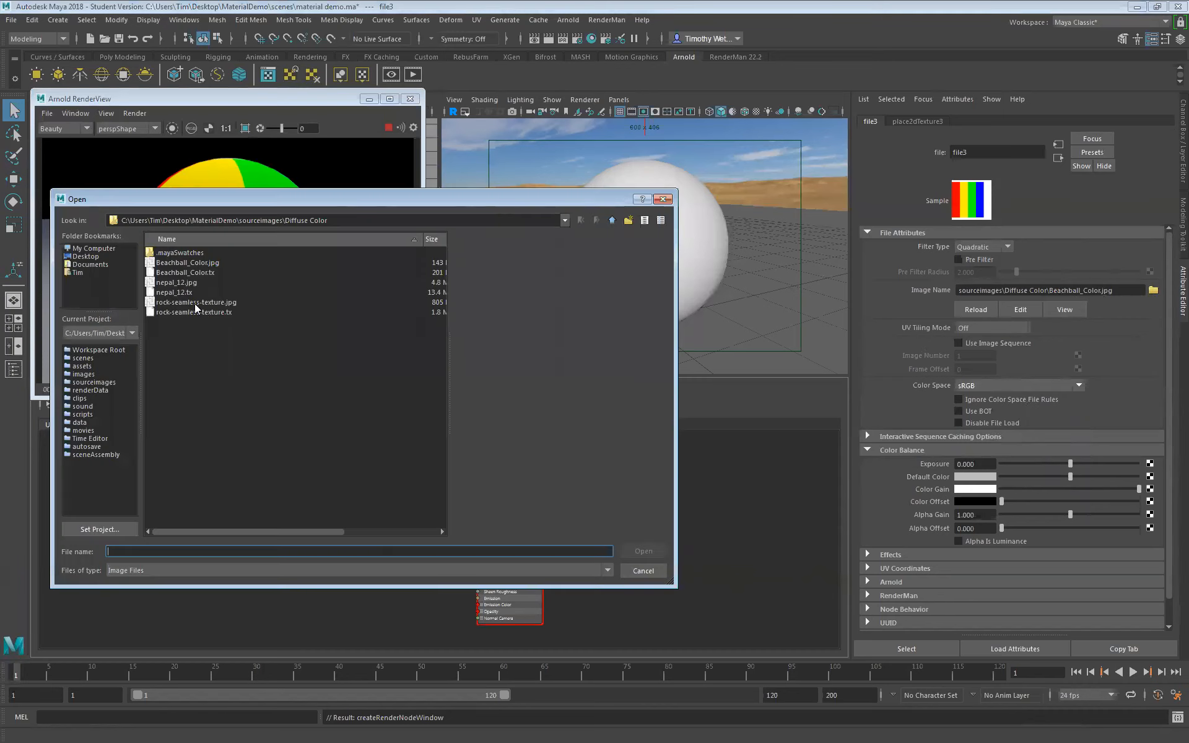
{"action": "left_click", "coordinate": [179, 283]}
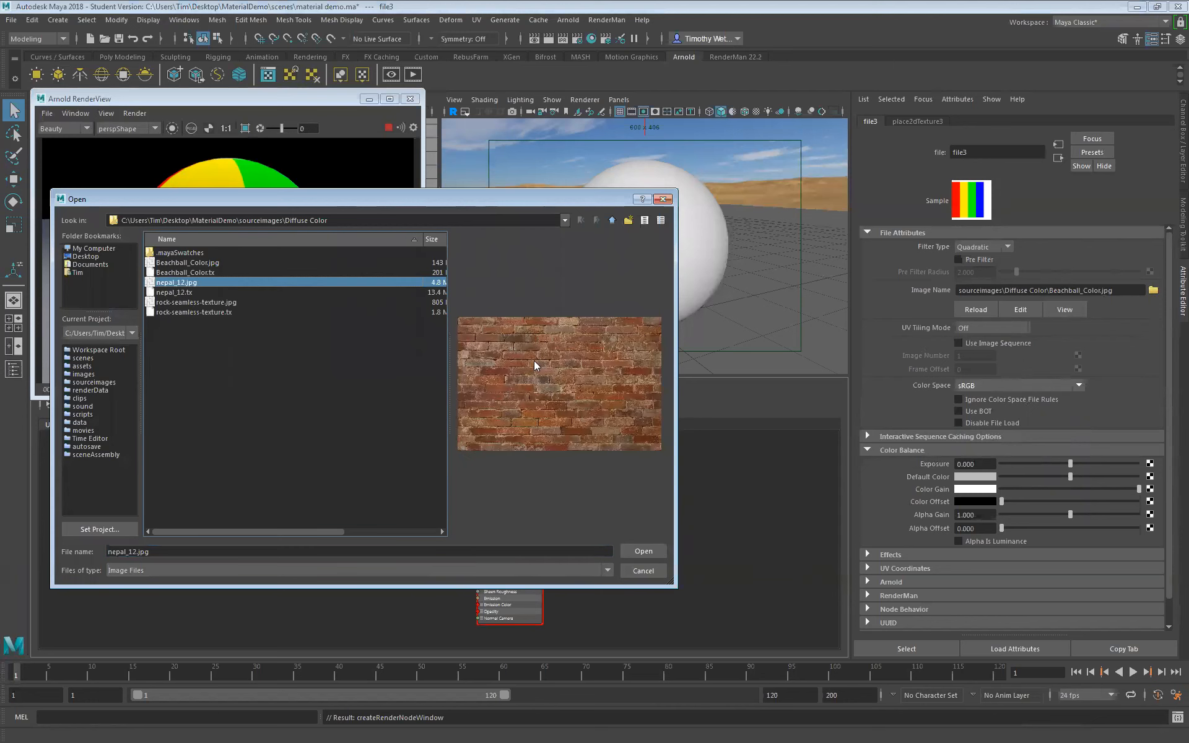
{"action": "left_click", "coordinate": [643, 551]}
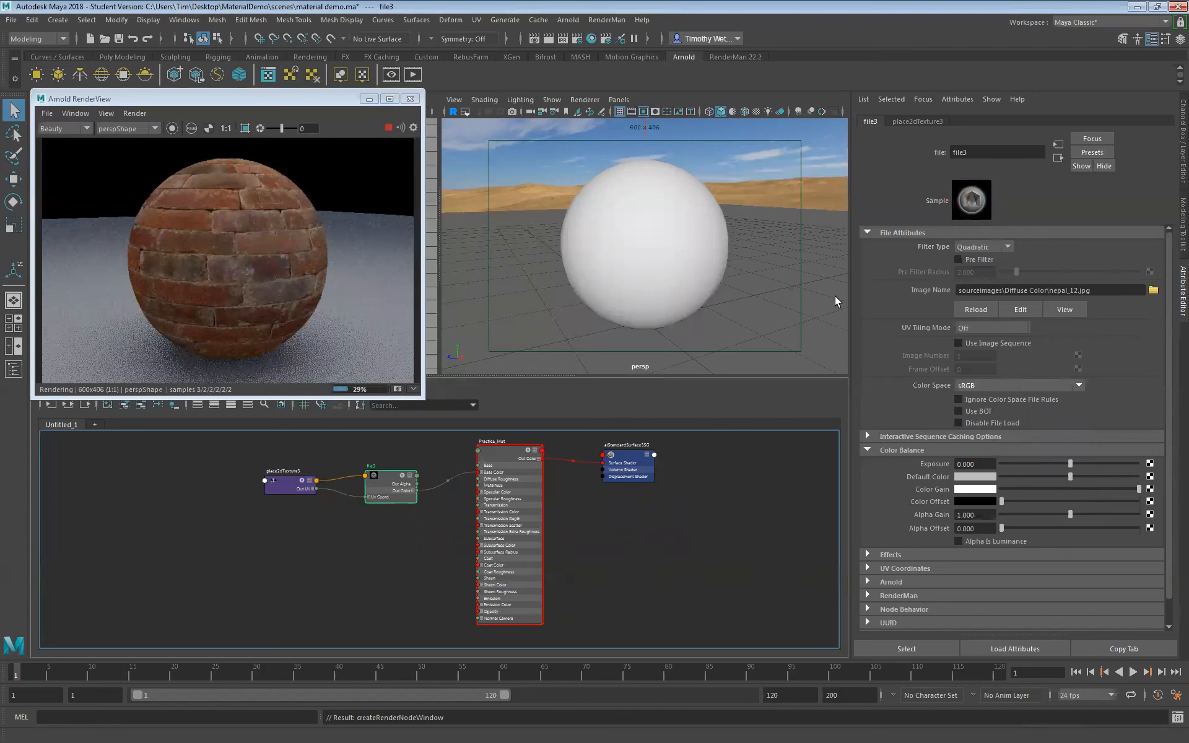
Step: Swap the file texture's image for rock-seamless-texture.jpg
{"action": "left_click", "coordinate": [1152, 290]}
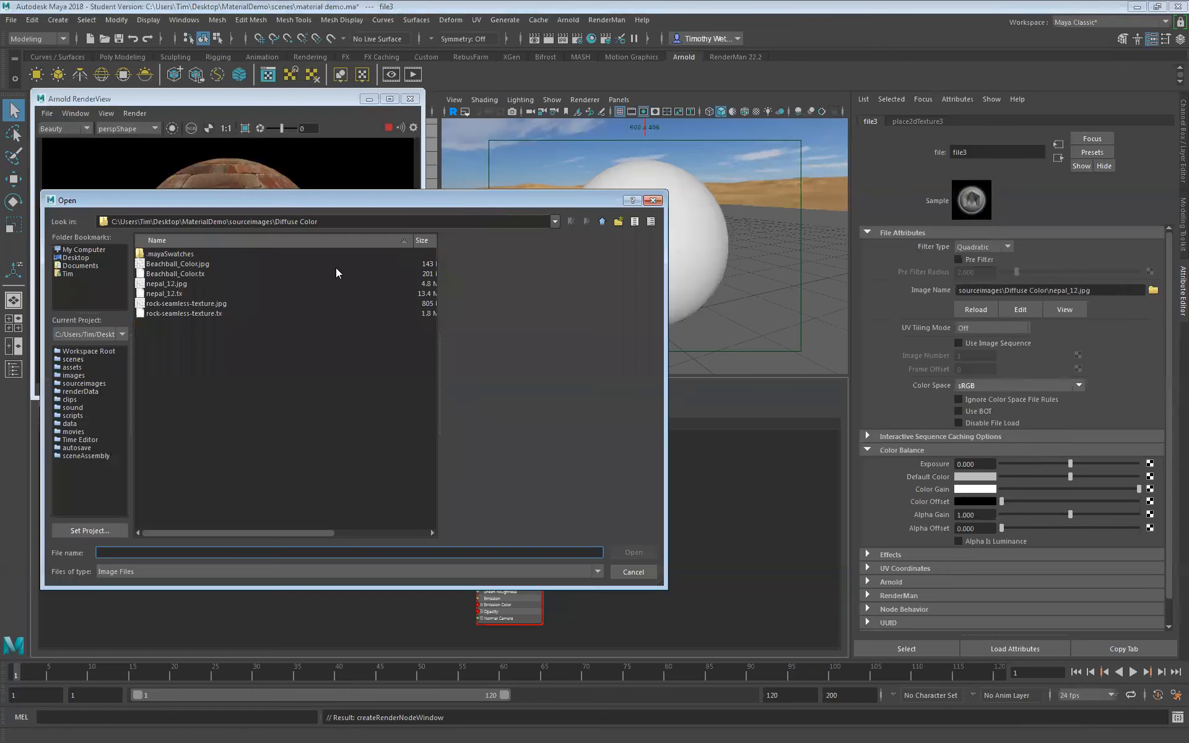
{"action": "left_click", "coordinate": [189, 304]}
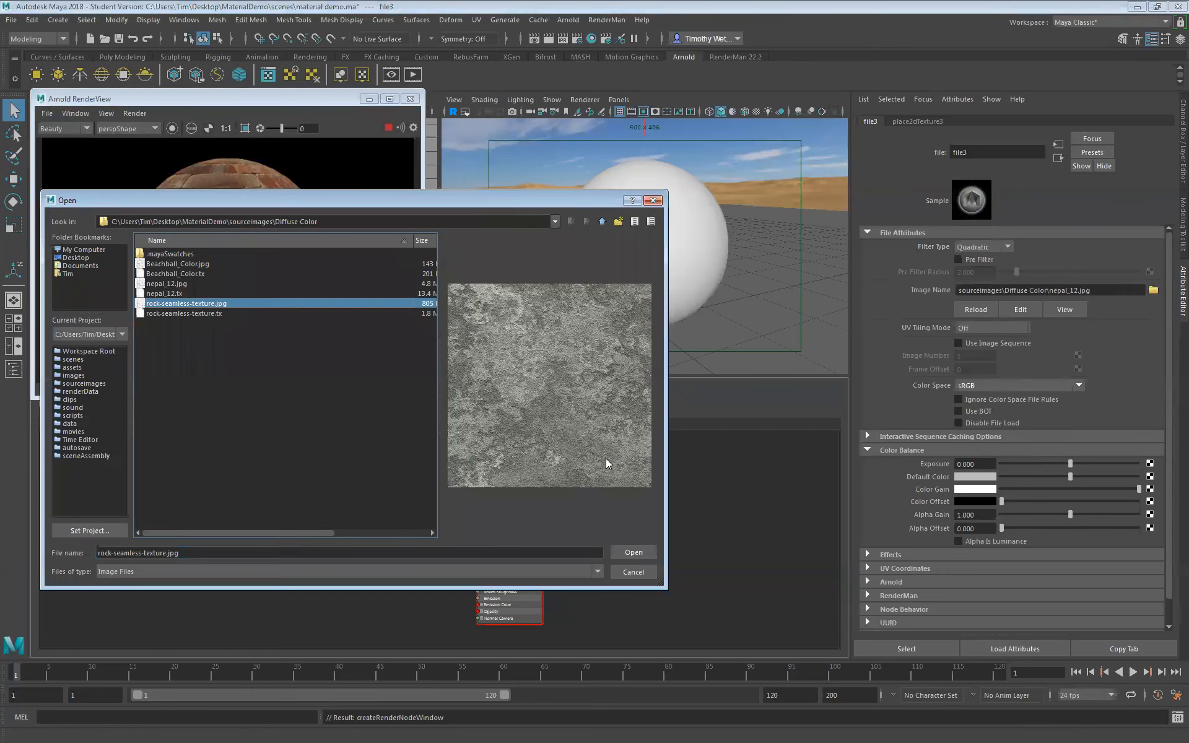
{"action": "left_click", "coordinate": [632, 552]}
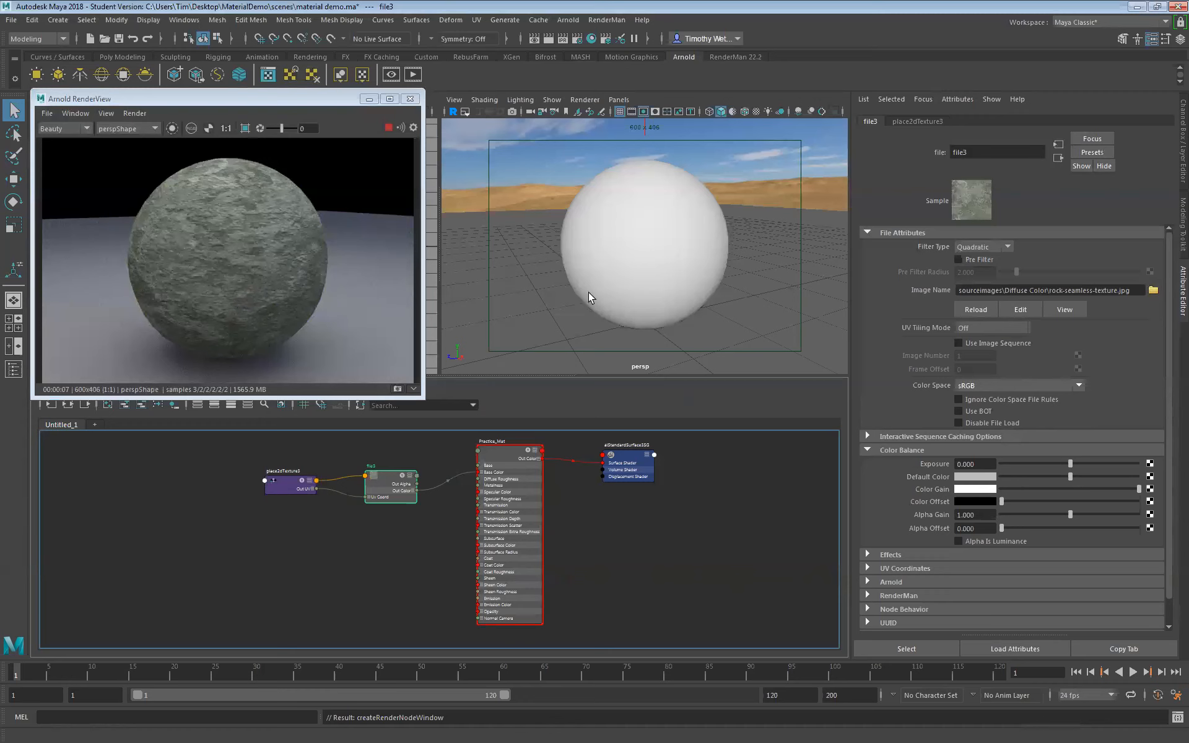
Step: Delete the file and 2D placement nodes feeding the base color, and set Practice_Mat's base color to a light grey
{"action": "left_click_drag", "start_coordinate": [438, 444], "coordinate": [255, 533]}
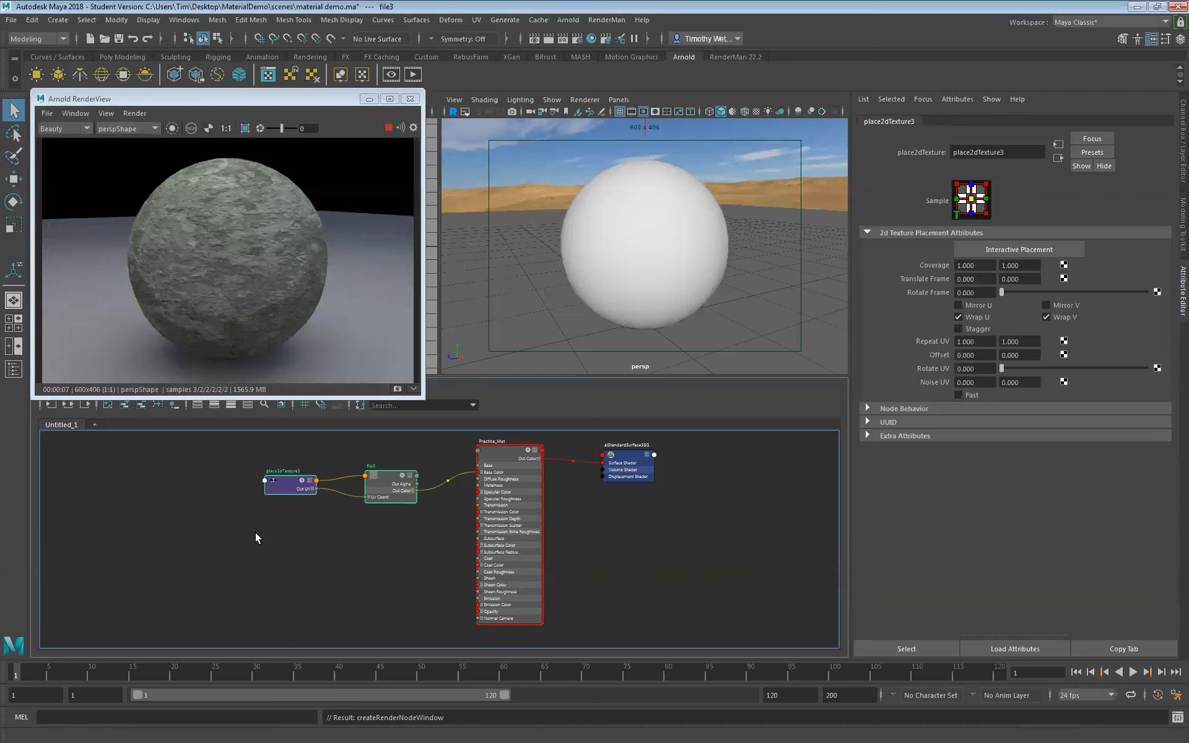
{"action": "key", "text": "Delete"}
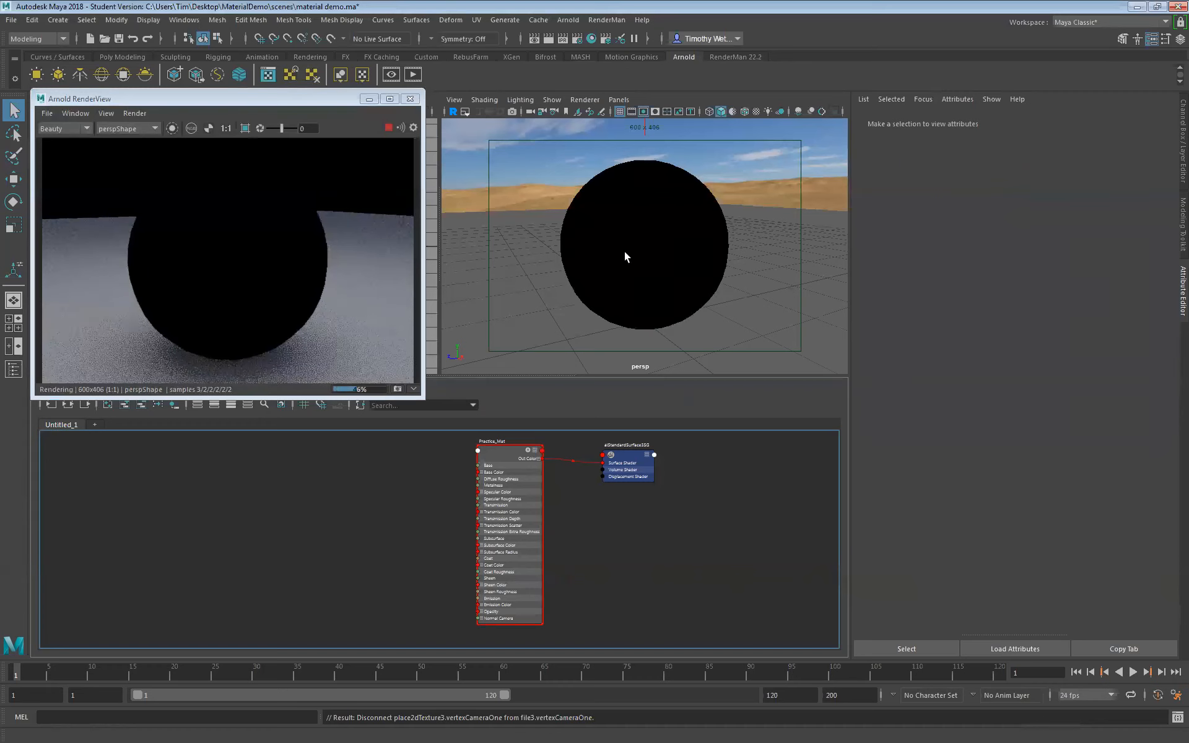
{"action": "left_click", "coordinate": [503, 447]}
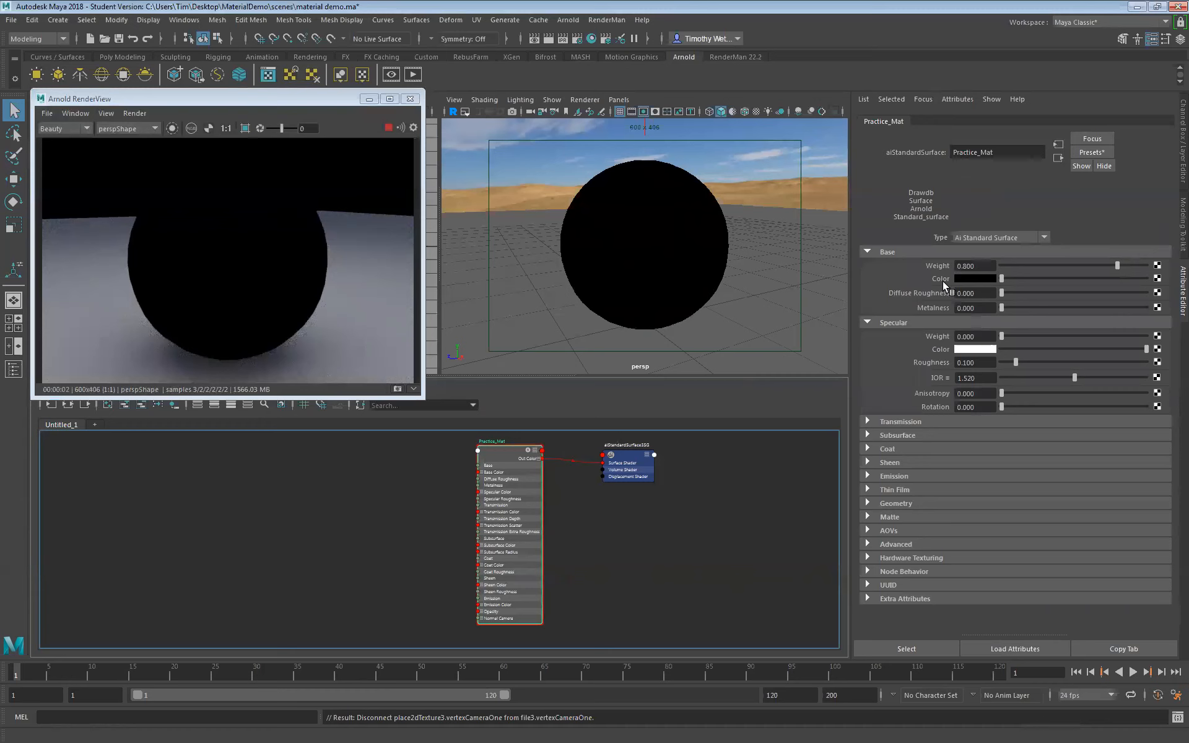
{"action": "left_click_drag", "start_coordinate": [999, 278], "coordinate": [1071, 278]}
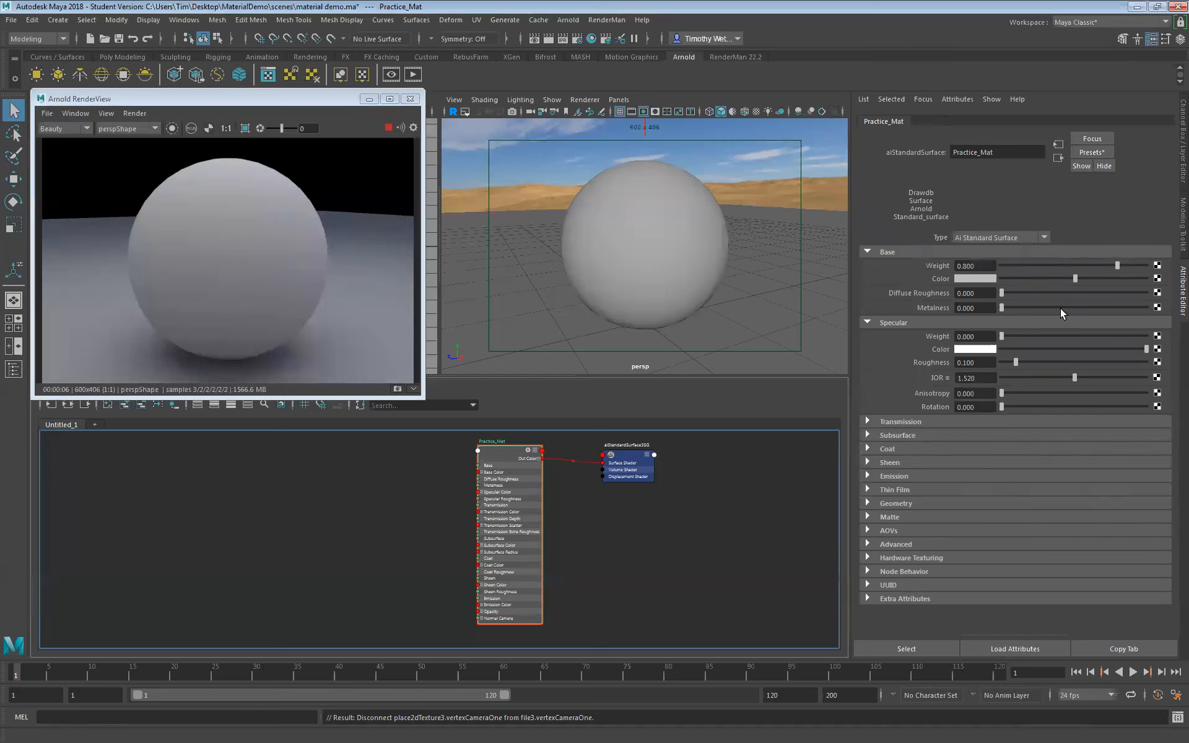
Step: Map a File texture to Practice_Mat's bump mapping and arrange its file and placement nodes beside the bump node
{"action": "left_click", "coordinate": [898, 503]}
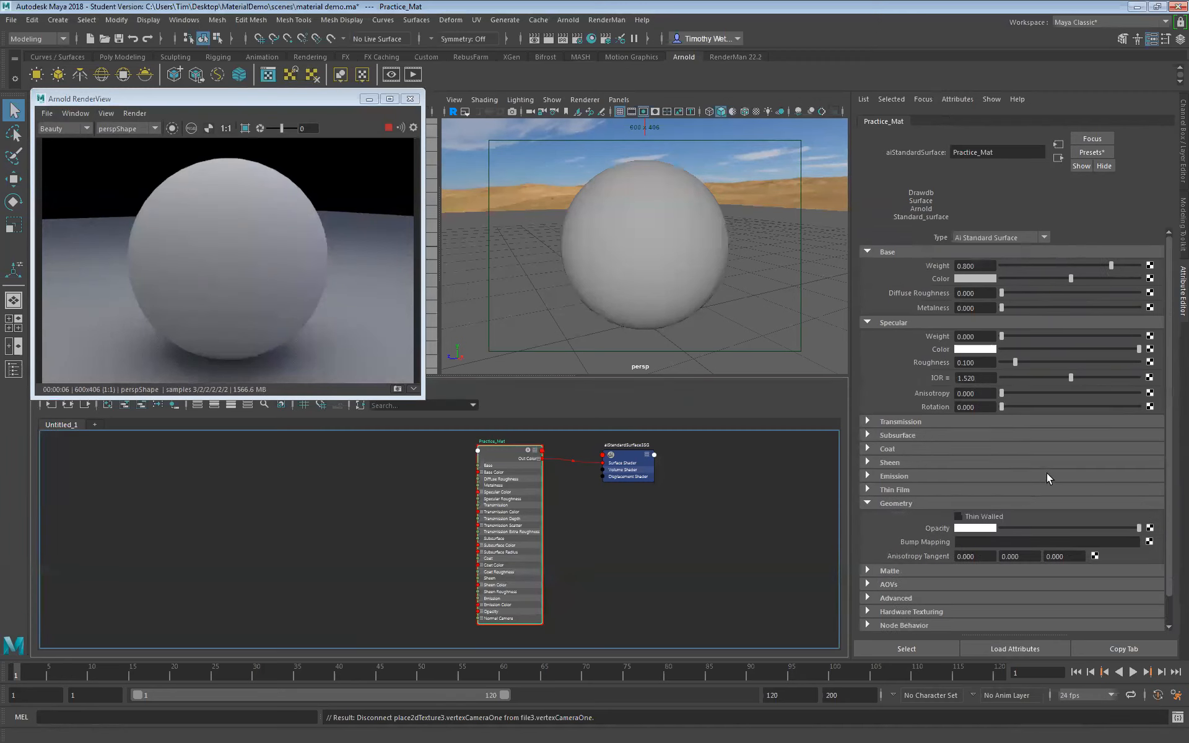
{"action": "scroll", "coordinate": [1046, 473], "scroll_direction": "down", "scroll_amount": 1}
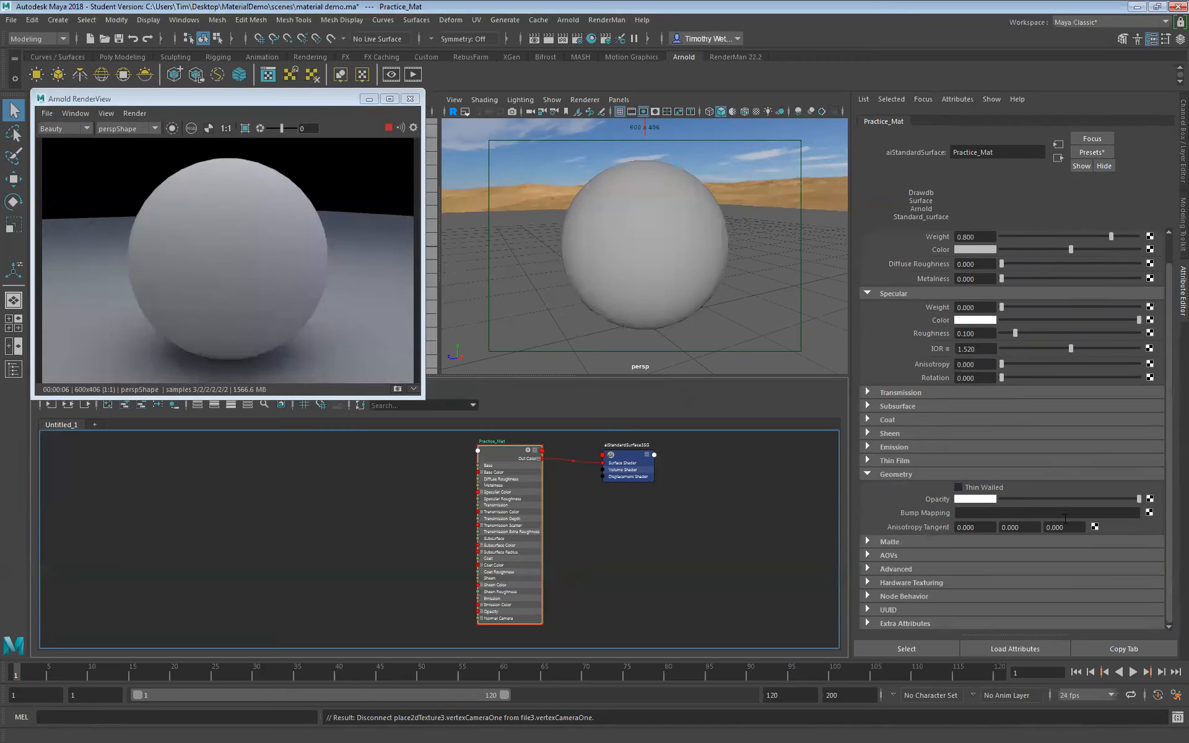
{"action": "left_click", "coordinate": [1150, 513]}
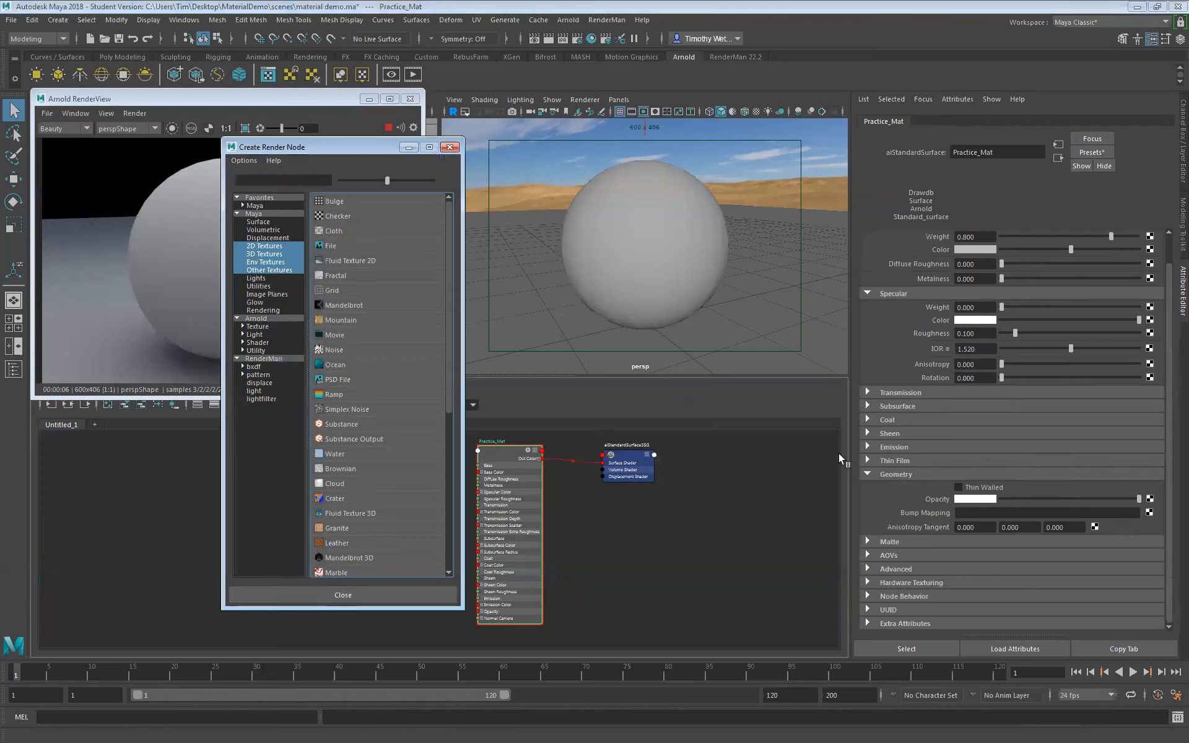
{"action": "left_click", "coordinate": [335, 245]}
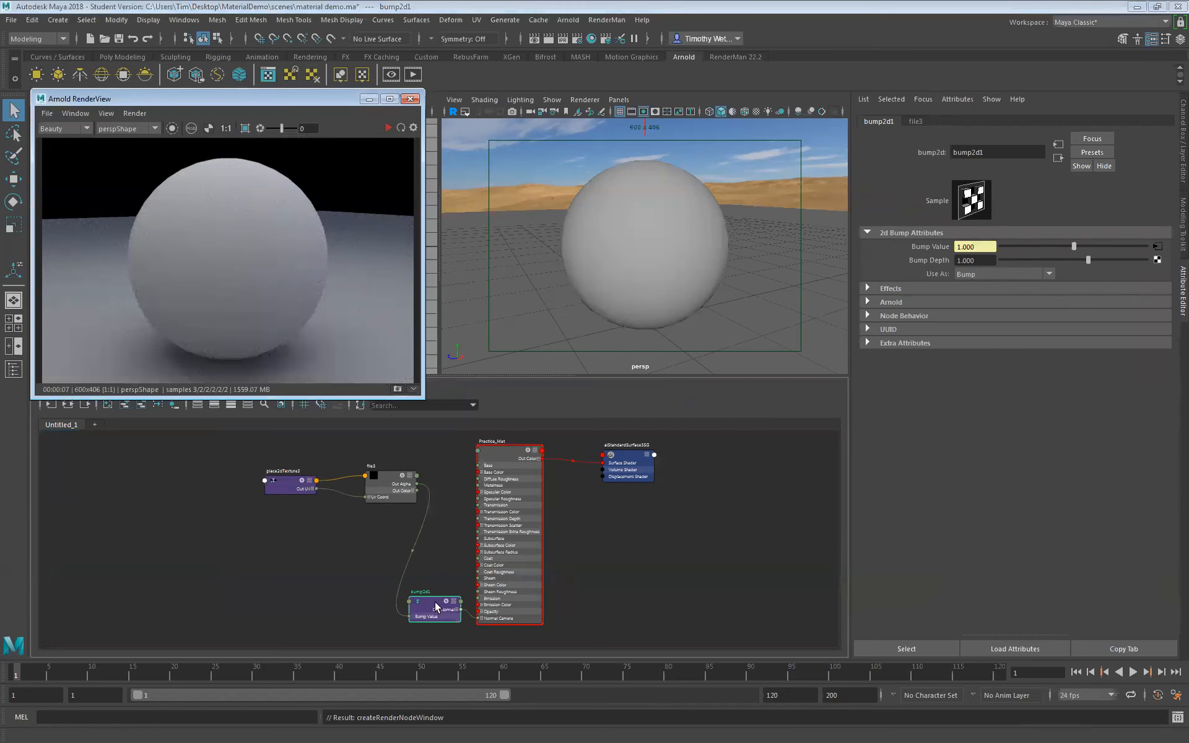
{"action": "left_click_drag", "start_coordinate": [389, 481], "coordinate": [350, 568]}
{"action": "left_click_drag", "start_coordinate": [303, 486], "coordinate": [279, 561]}
{"action": "middle_click_drag", "start_coordinate": [463, 557], "coordinate": [490, 478], "text": "alt"}
{"action": "scroll", "coordinate": [492, 526], "scroll_direction": "up", "scroll_amount": 4}
{"action": "middle_click_drag", "start_coordinate": [492, 525], "coordinate": [559, 564], "text": "alt"}
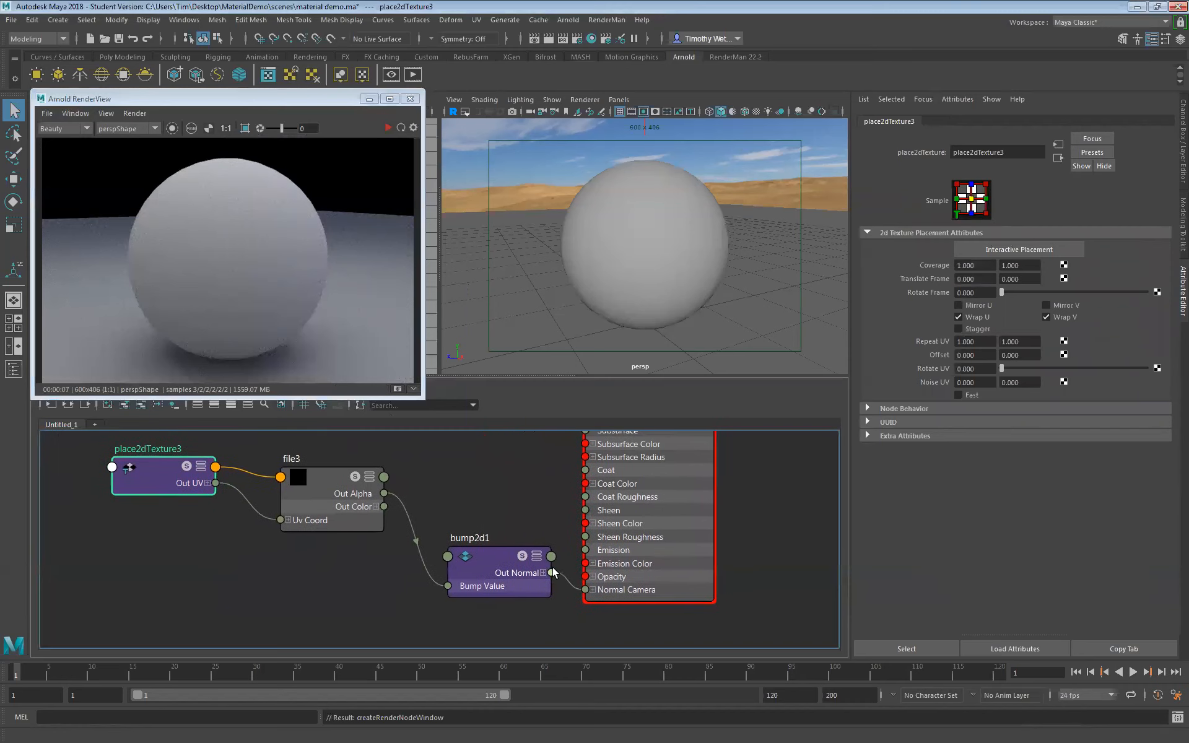
Step: Review the bump node, its file texture and Practice_Mat's bump mapping connection in the node graph and attributes
{"action": "left_click", "coordinate": [500, 579]}
{"action": "left_click_drag", "start_coordinate": [313, 472], "coordinate": [317, 489]}
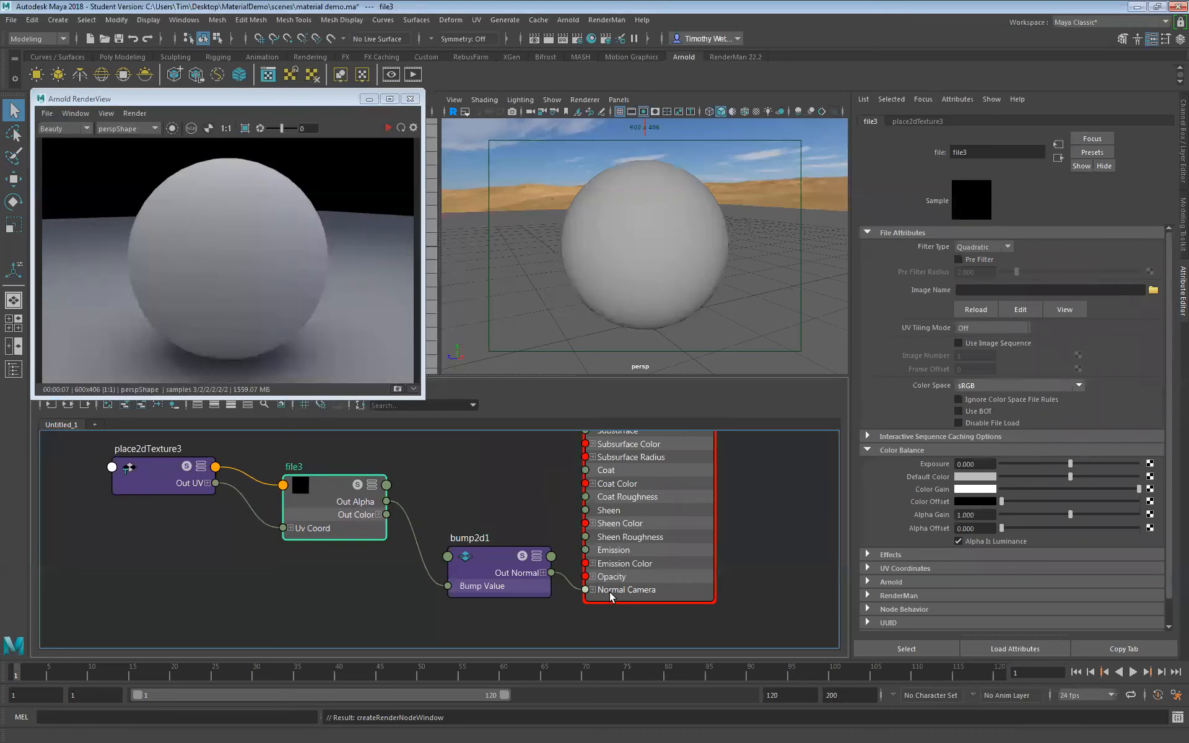
{"action": "left_click", "coordinate": [495, 564]}
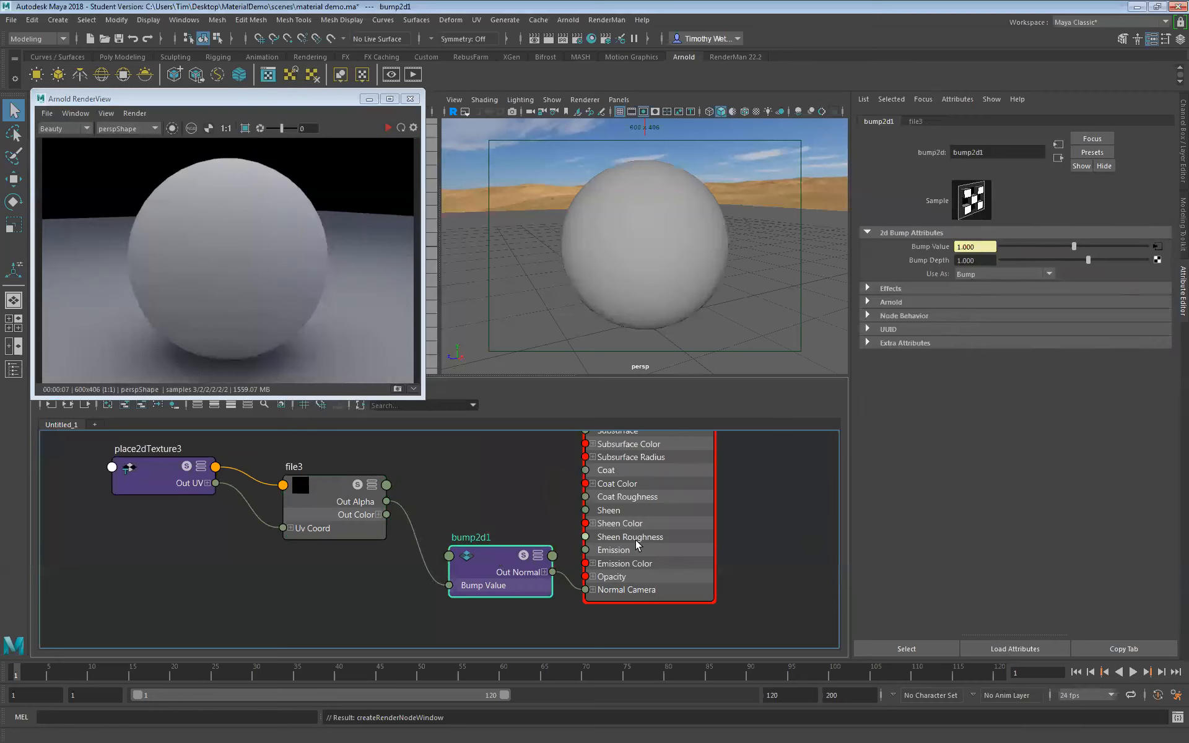
{"action": "middle_click_drag", "start_coordinate": [767, 506], "coordinate": [754, 576], "text": "alt"}
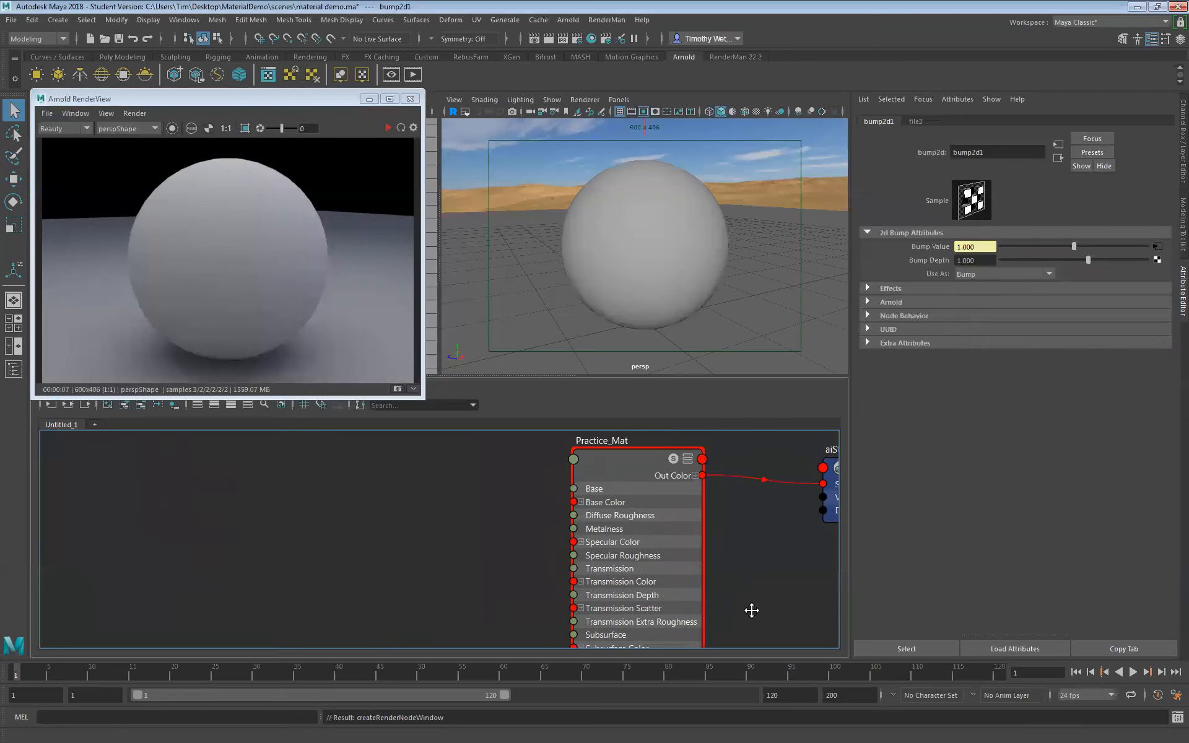
{"action": "left_click", "coordinate": [646, 449]}
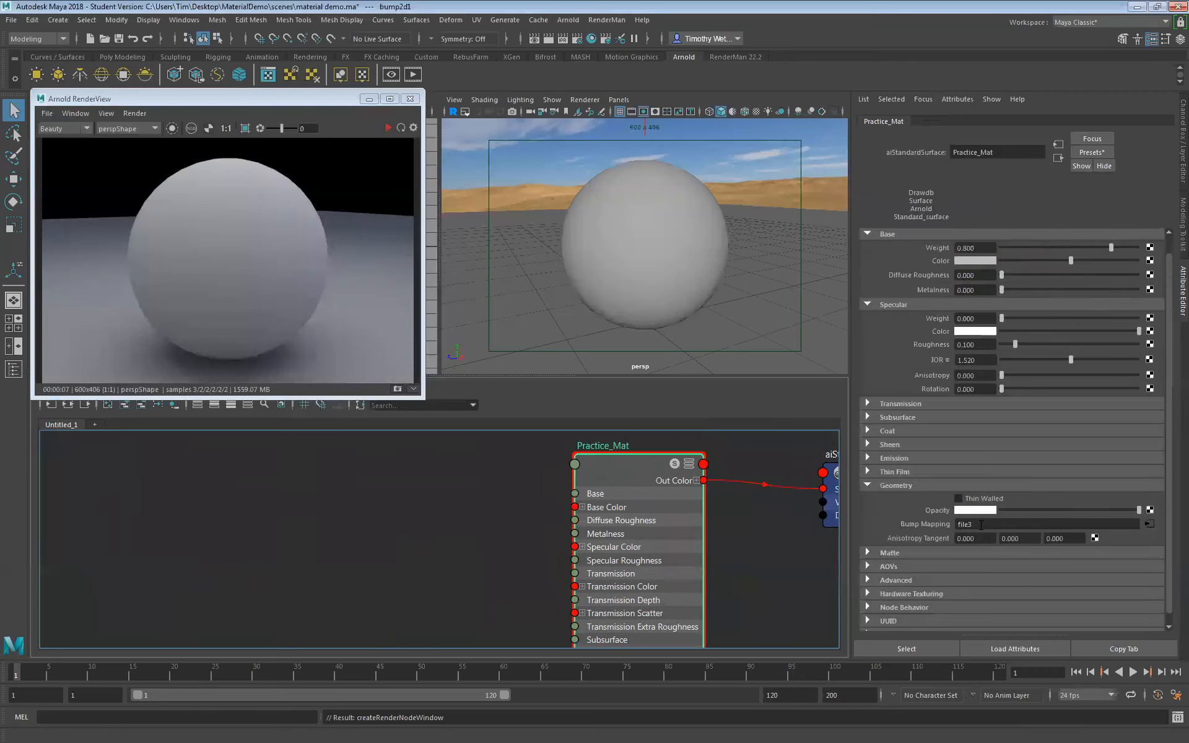
{"action": "middle_click_drag", "start_coordinate": [532, 553], "coordinate": [587, 403], "text": "alt"}
{"action": "middle_click_drag", "start_coordinate": [574, 522], "coordinate": [568, 463], "text": "alt"}
Step: Check the bump2d1 node's Use As options and keep it set to Bump
{"action": "left_click", "coordinate": [520, 558]}
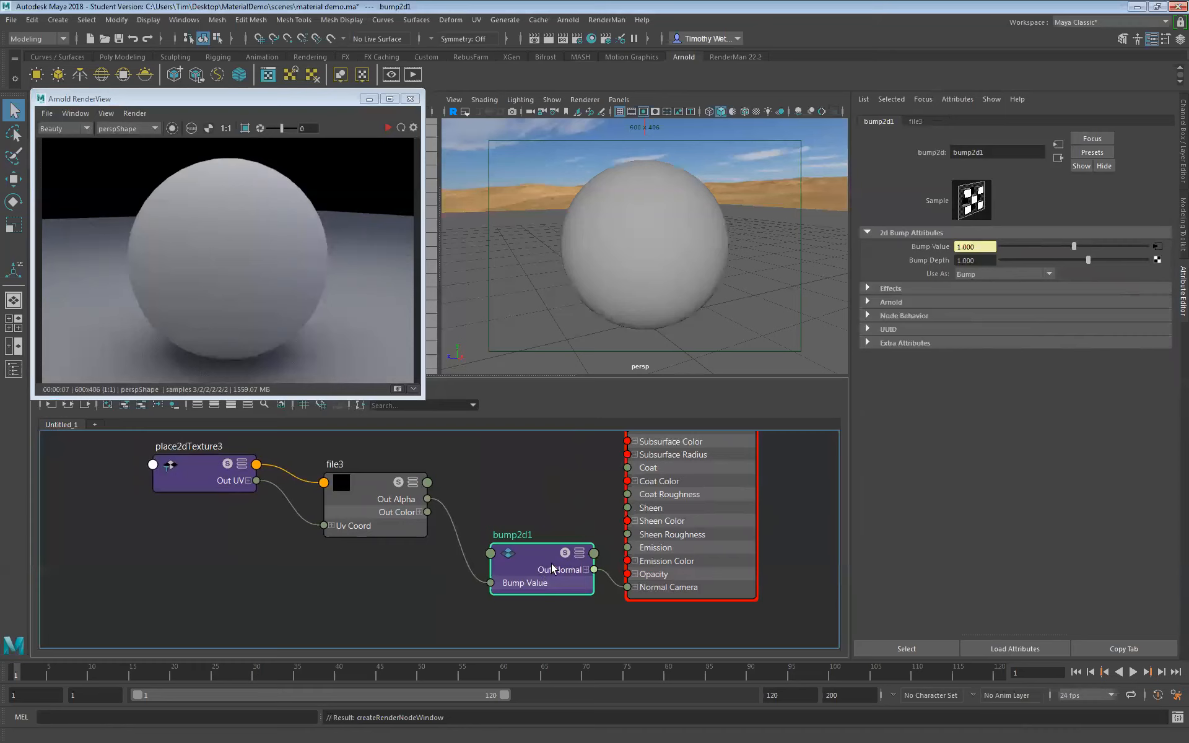
{"action": "left_click", "coordinate": [1013, 274]}
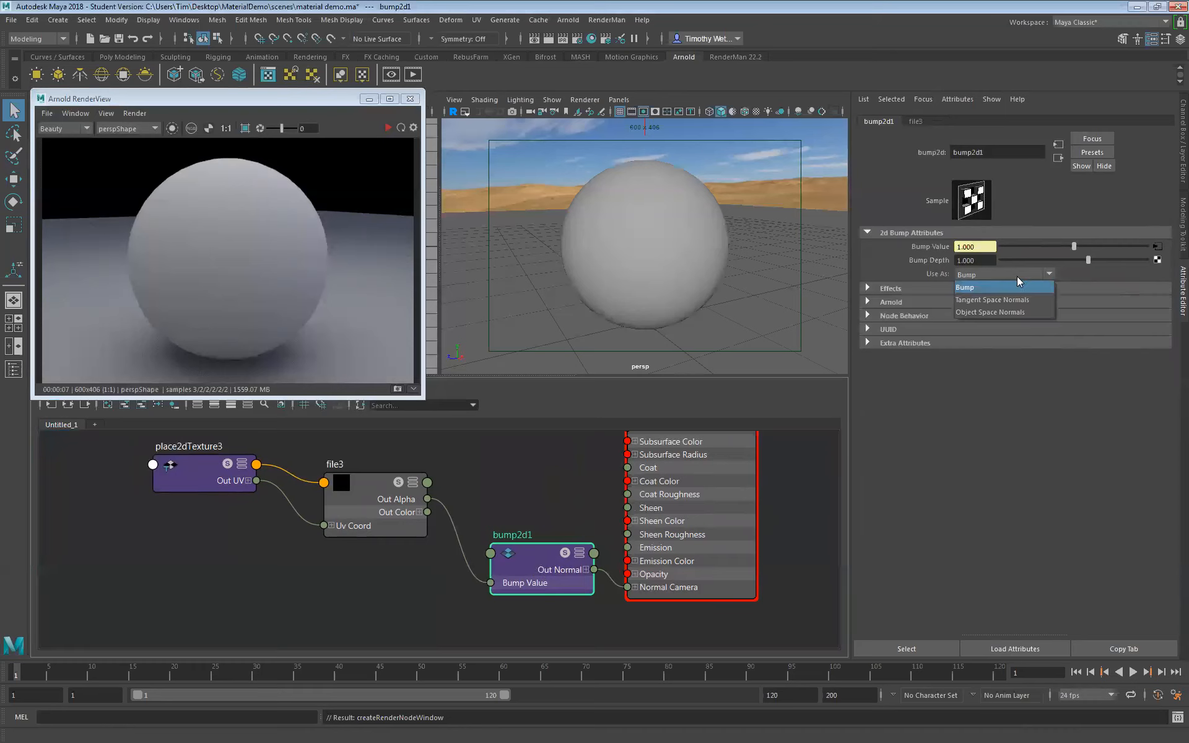
{"action": "left_click", "coordinate": [982, 287]}
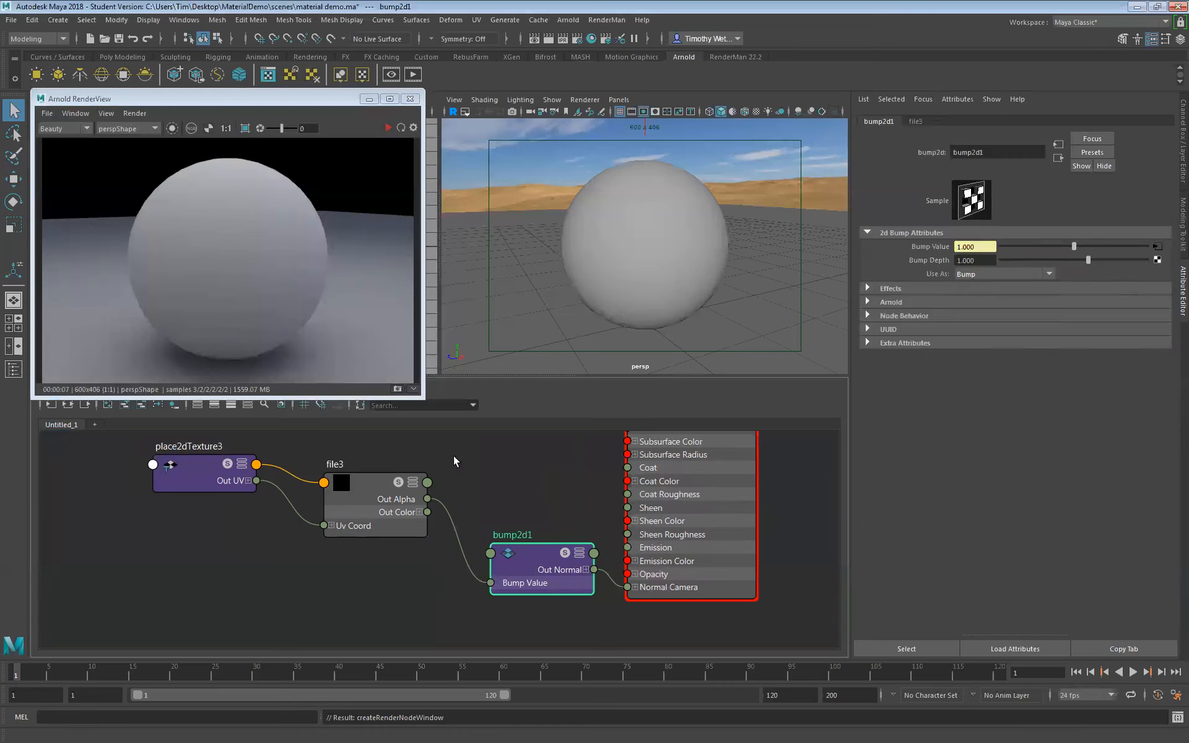
Step: Load Text_bump.jpg from the Bump folder of sourceimages as the file3 texture's image
{"action": "left_click", "coordinate": [372, 478]}
{"action": "left_click_drag", "start_coordinate": [369, 475], "coordinate": [370, 489]}
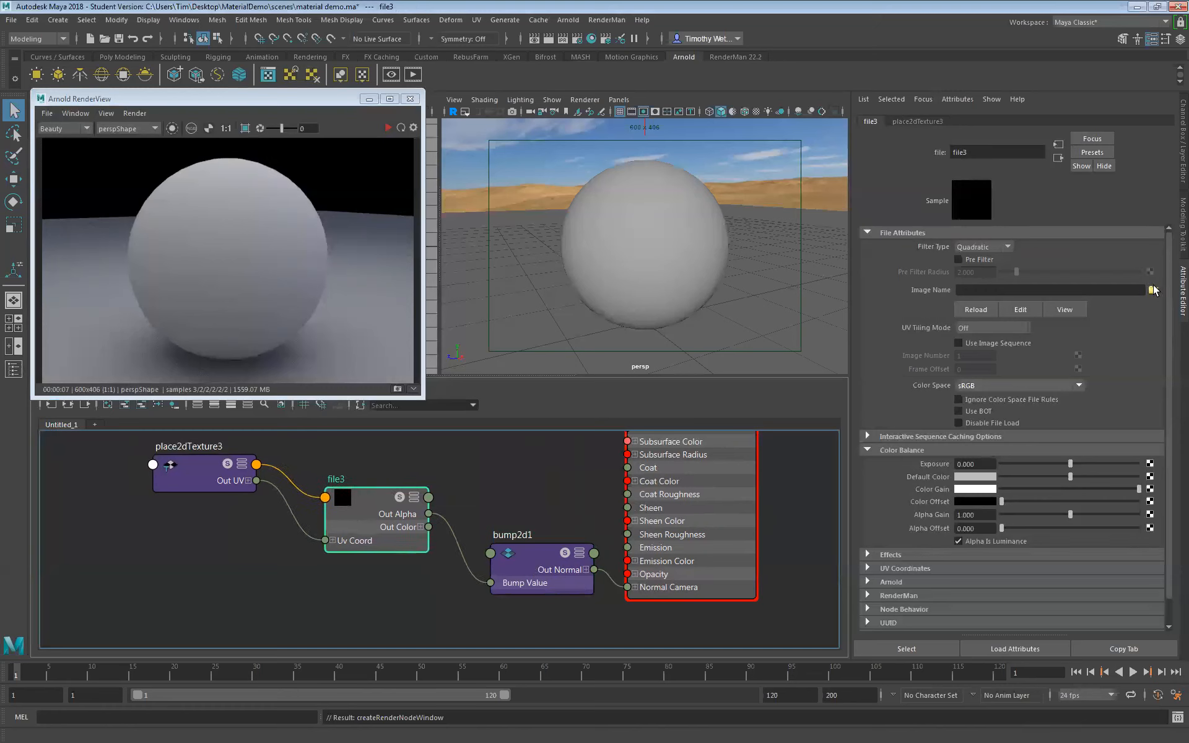
{"action": "left_click", "coordinate": [1153, 290]}
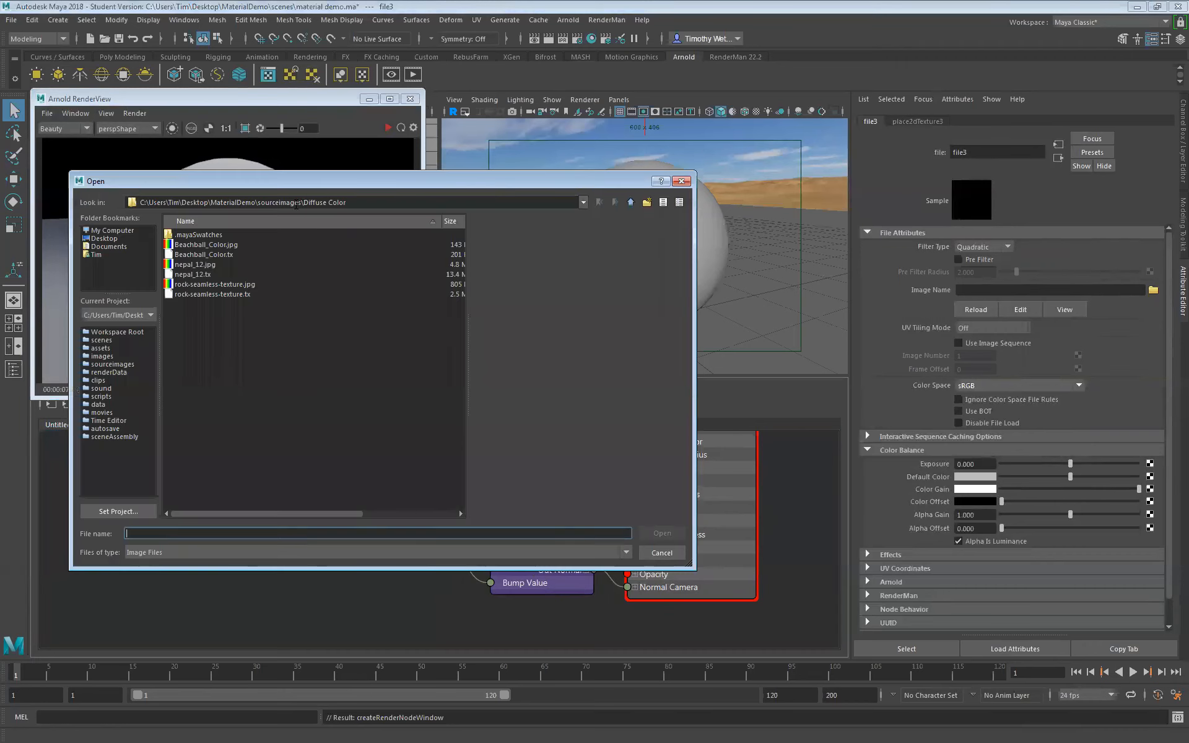
{"action": "left_click", "coordinate": [630, 203]}
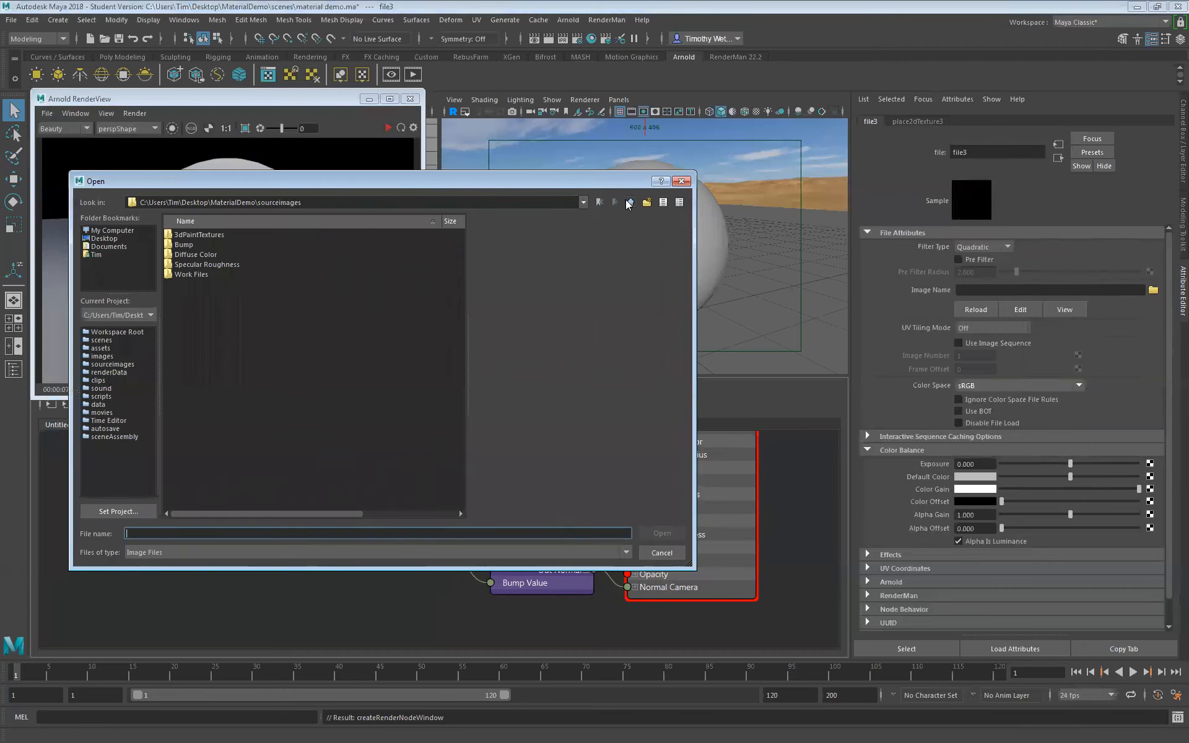
{"action": "double_click", "coordinate": [183, 246]}
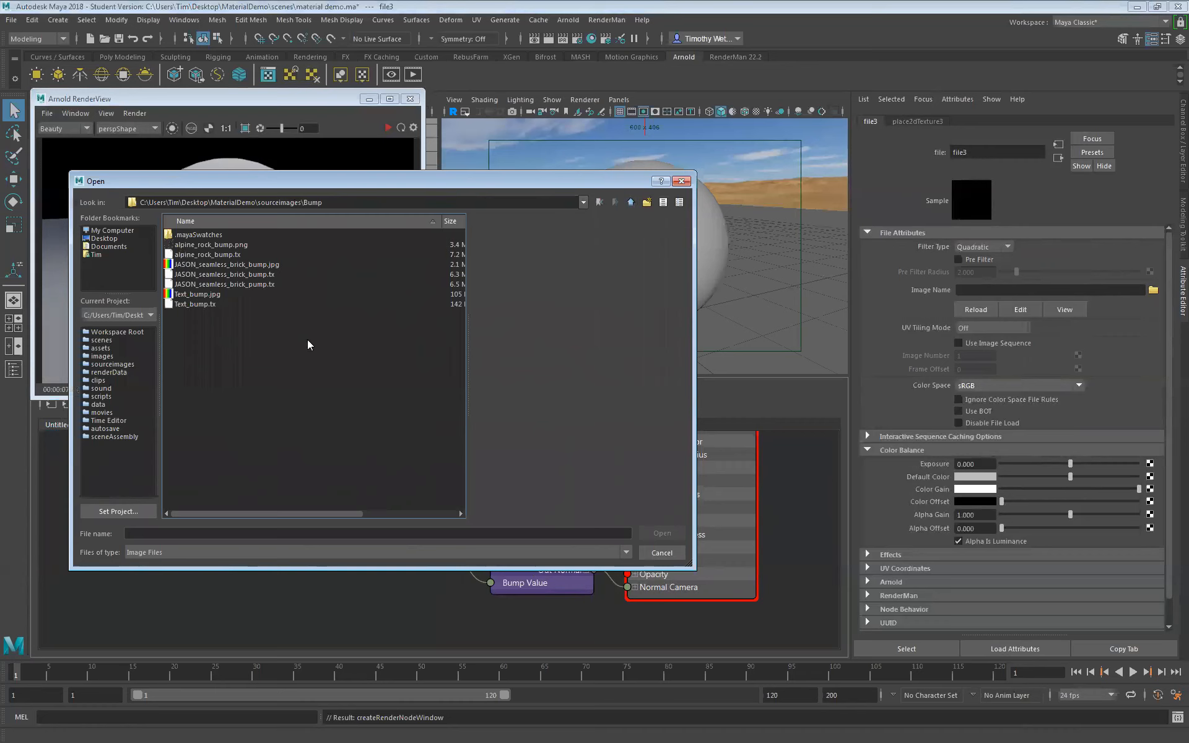
{"action": "left_click", "coordinate": [199, 296]}
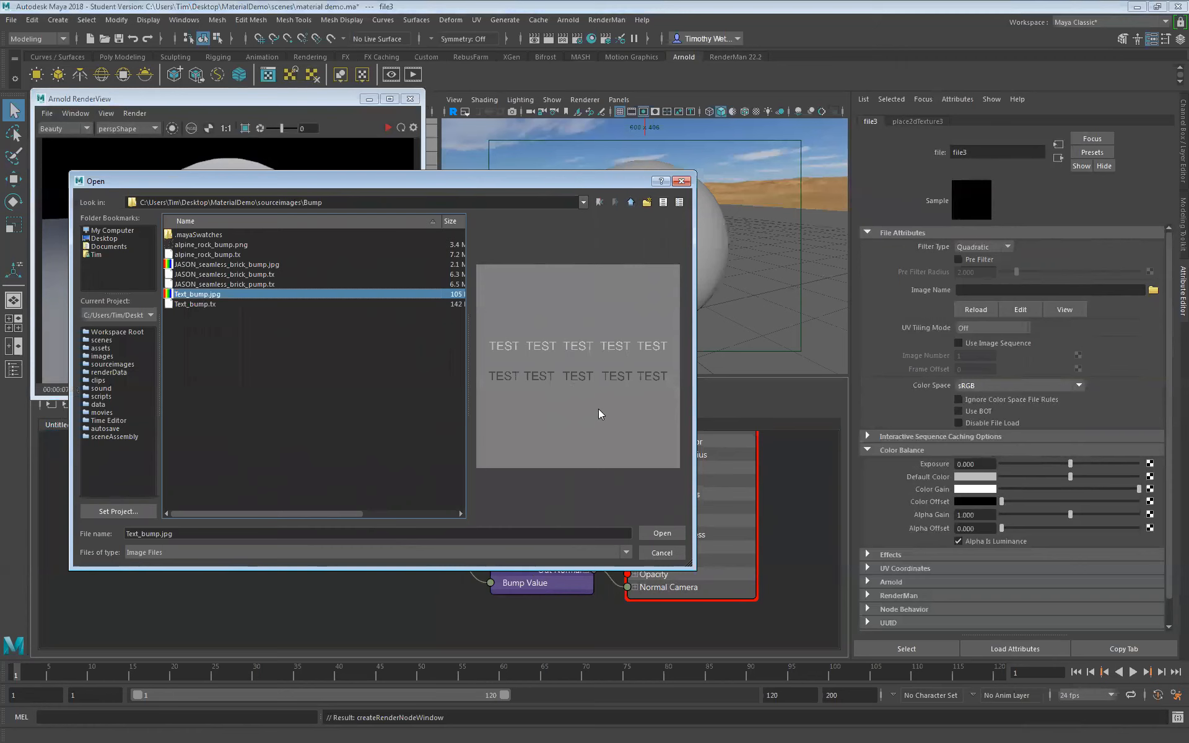
{"action": "left_click", "coordinate": [664, 535]}
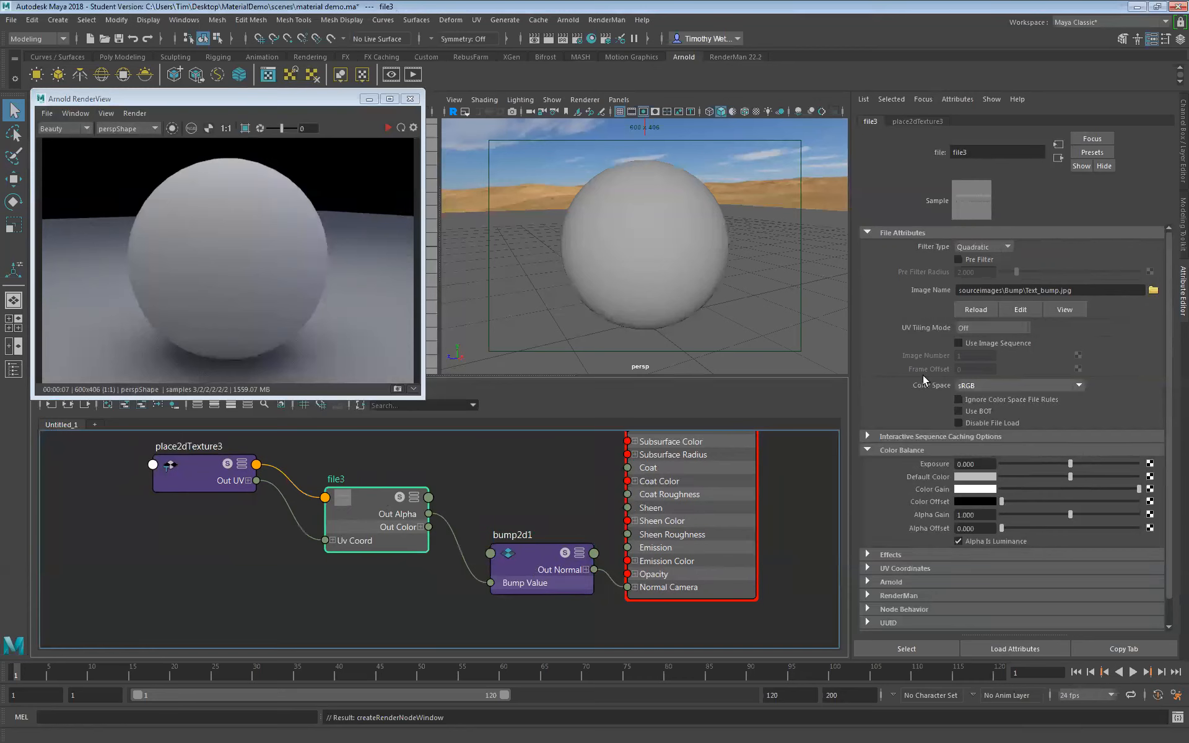
Step: Set the file3 texture's color space to Raw and check its Color Balance settings for Alpha Is Luminance
{"action": "left_click", "coordinate": [976, 387]}
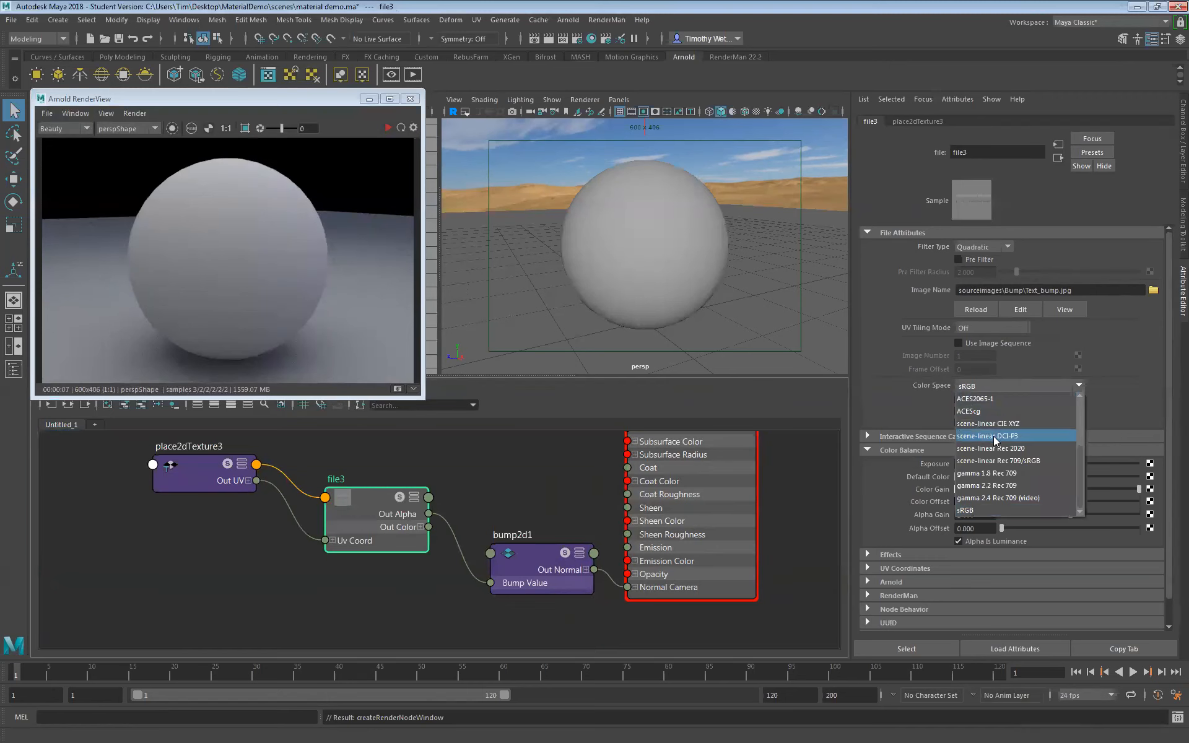
{"action": "scroll", "coordinate": [993, 437], "scroll_direction": "up", "scroll_amount": 2}
{"action": "left_click", "coordinate": [971, 423]}
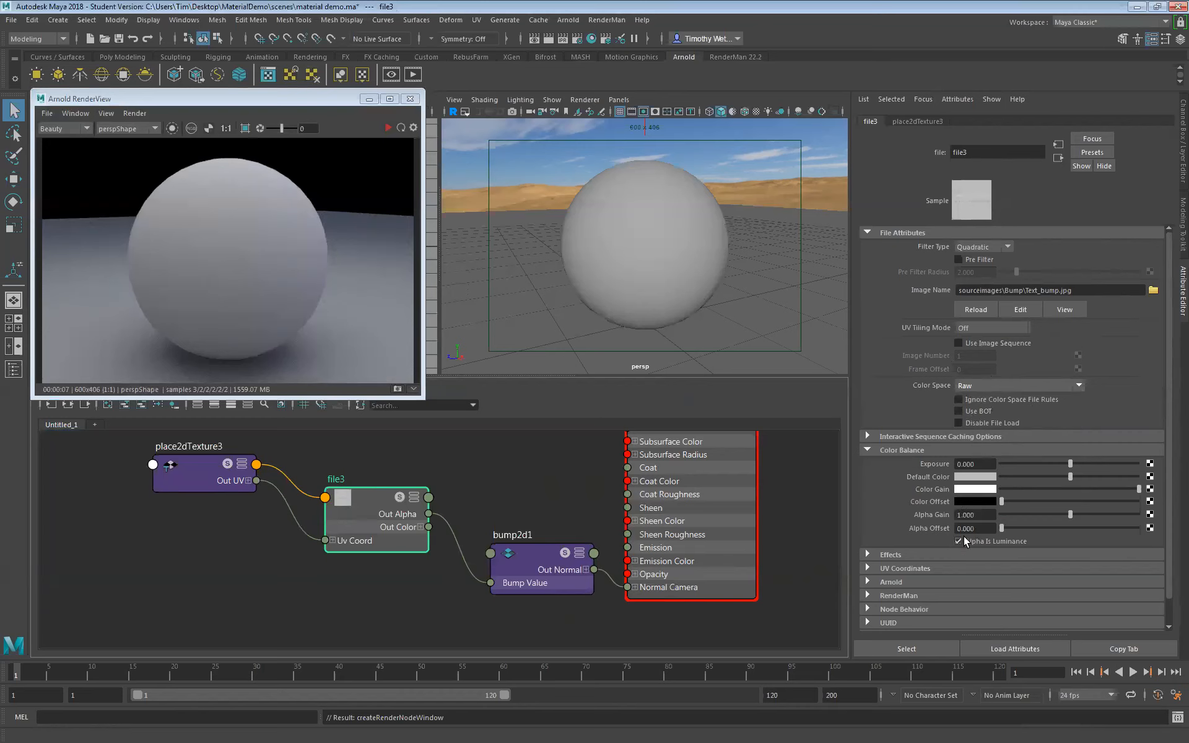
{"action": "left_click", "coordinate": [913, 451]}
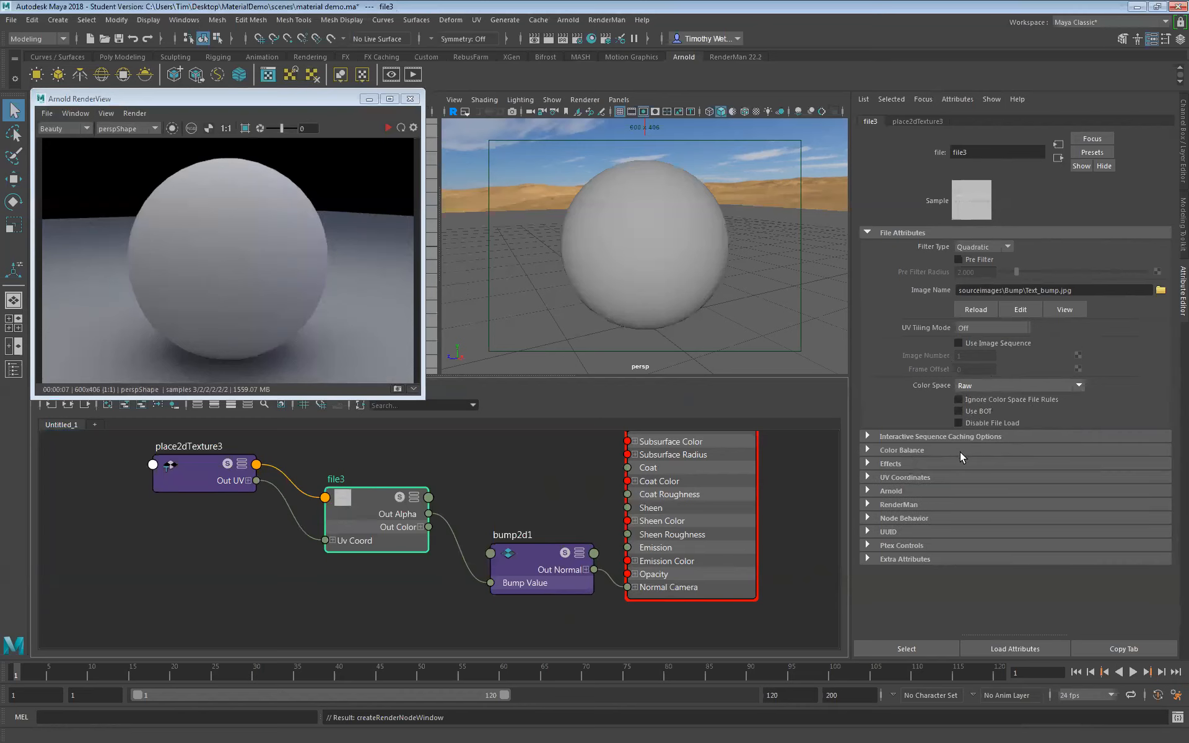
{"action": "left_click", "coordinate": [919, 452]}
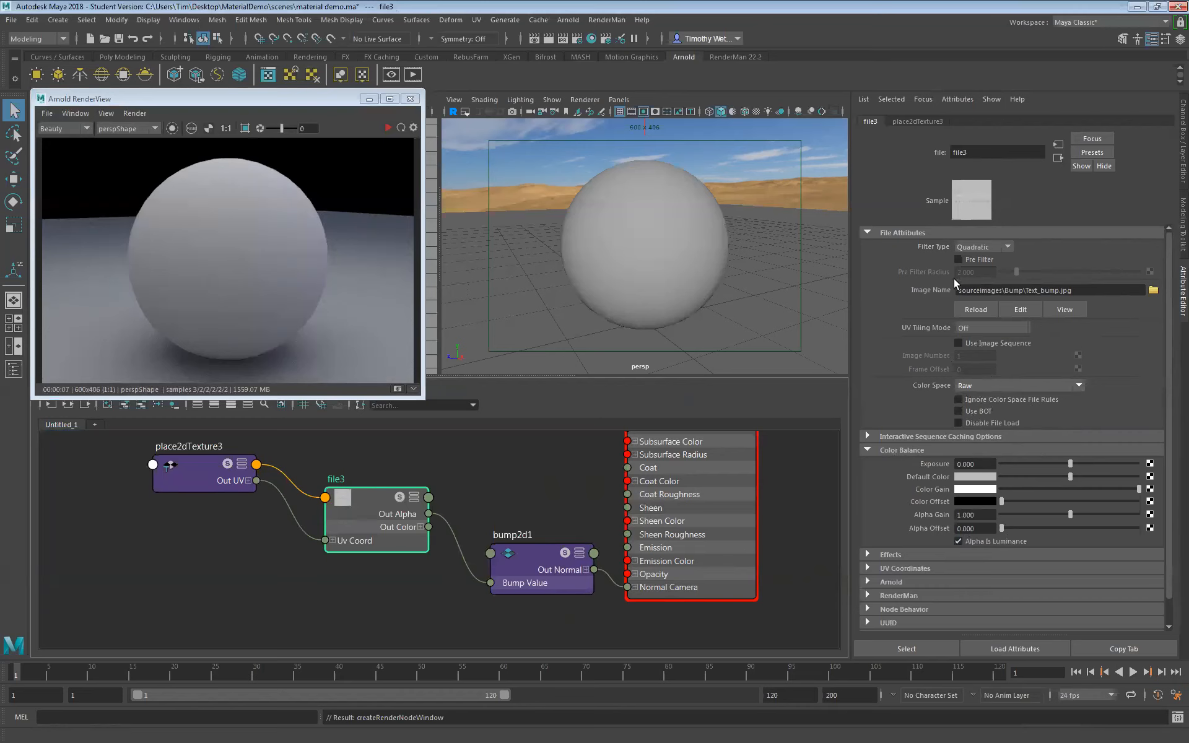
Step: Render the bump-mapped sphere, compare it with Text_bump.jpg in Windows Photo Viewer, and close the image
{"action": "left_click", "coordinate": [387, 128]}
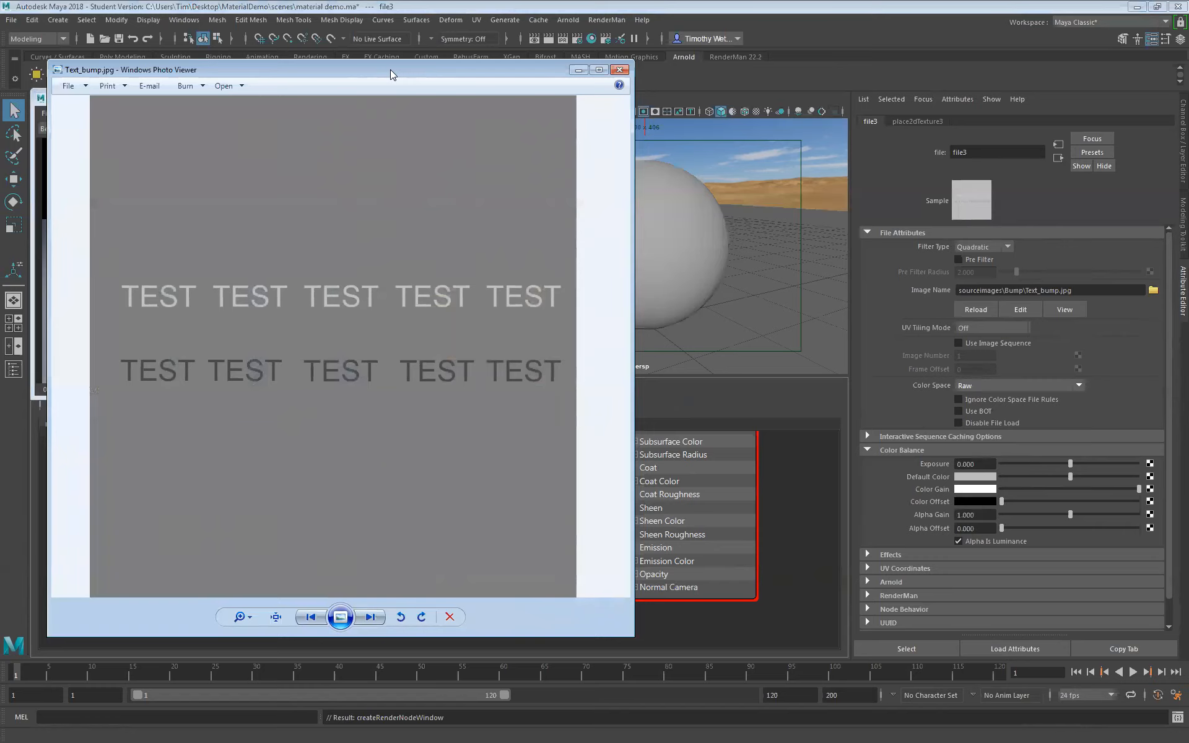
{"action": "left_click_drag", "start_coordinate": [390, 69], "coordinate": [795, 66]}
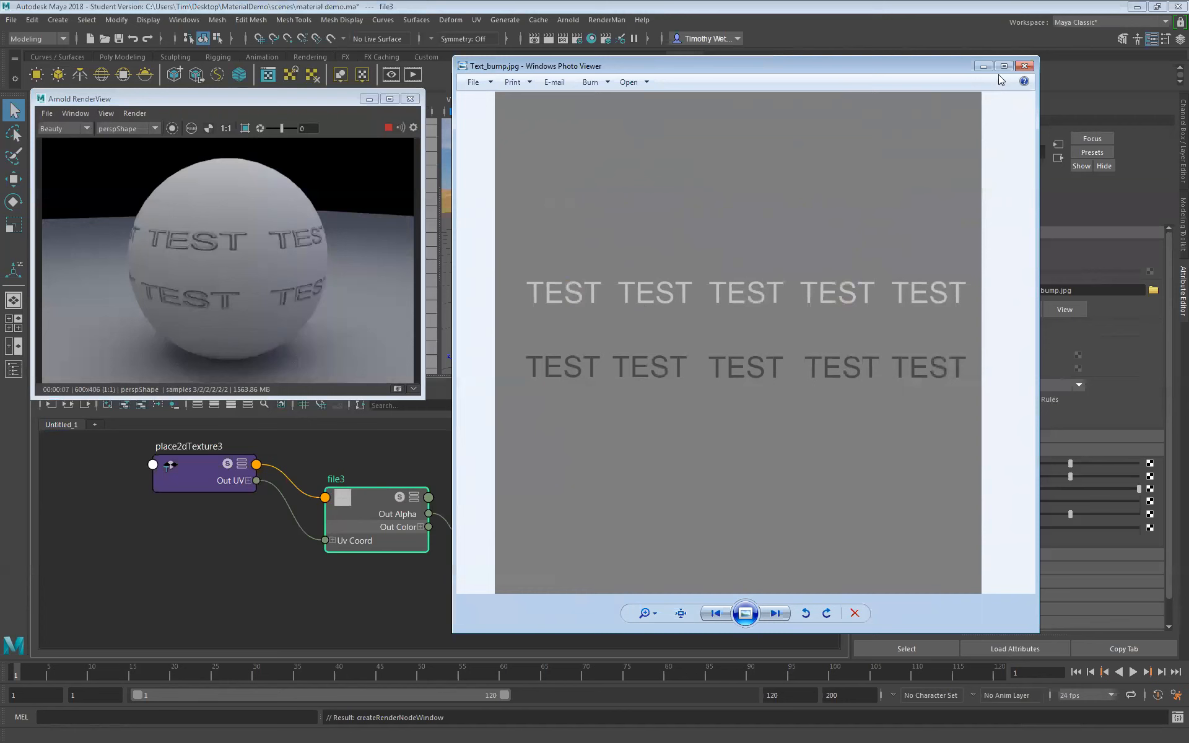
{"action": "left_click", "coordinate": [1025, 65]}
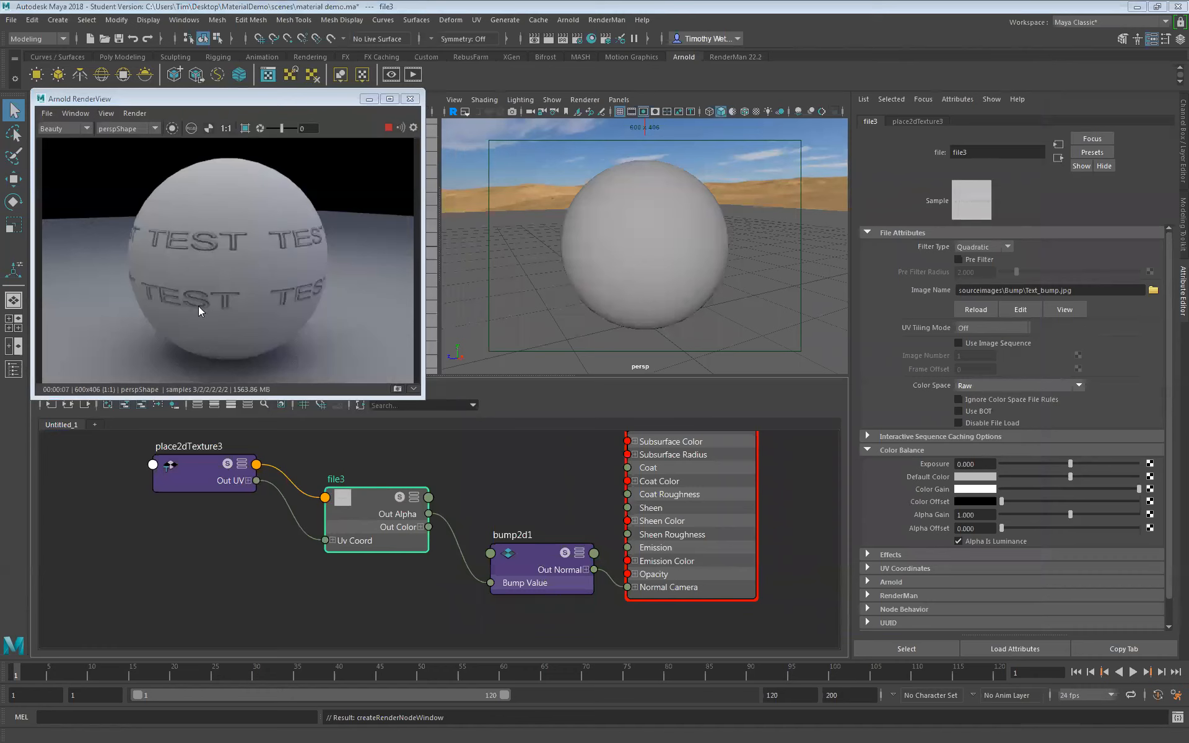
Step: Move the bump2d1 node slightly up in the graph and try a bump depth of 5
{"action": "left_click", "coordinate": [536, 556]}
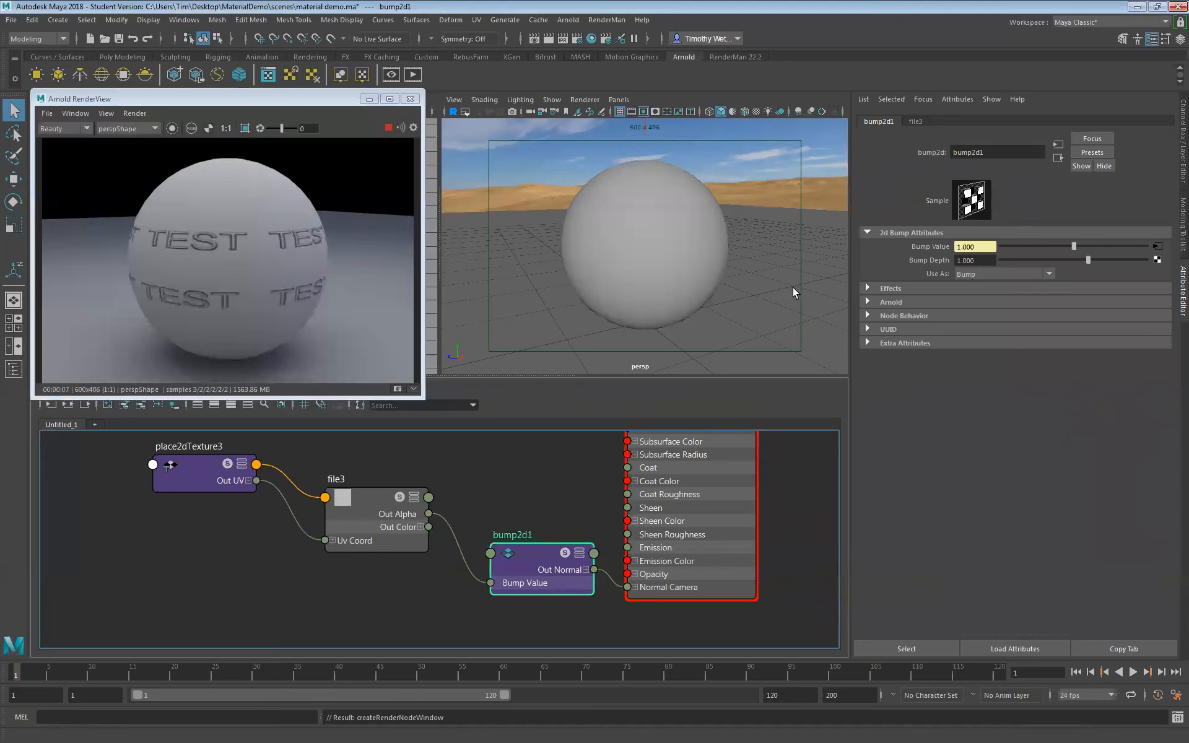
{"action": "left_click_drag", "start_coordinate": [530, 557], "coordinate": [517, 536]}
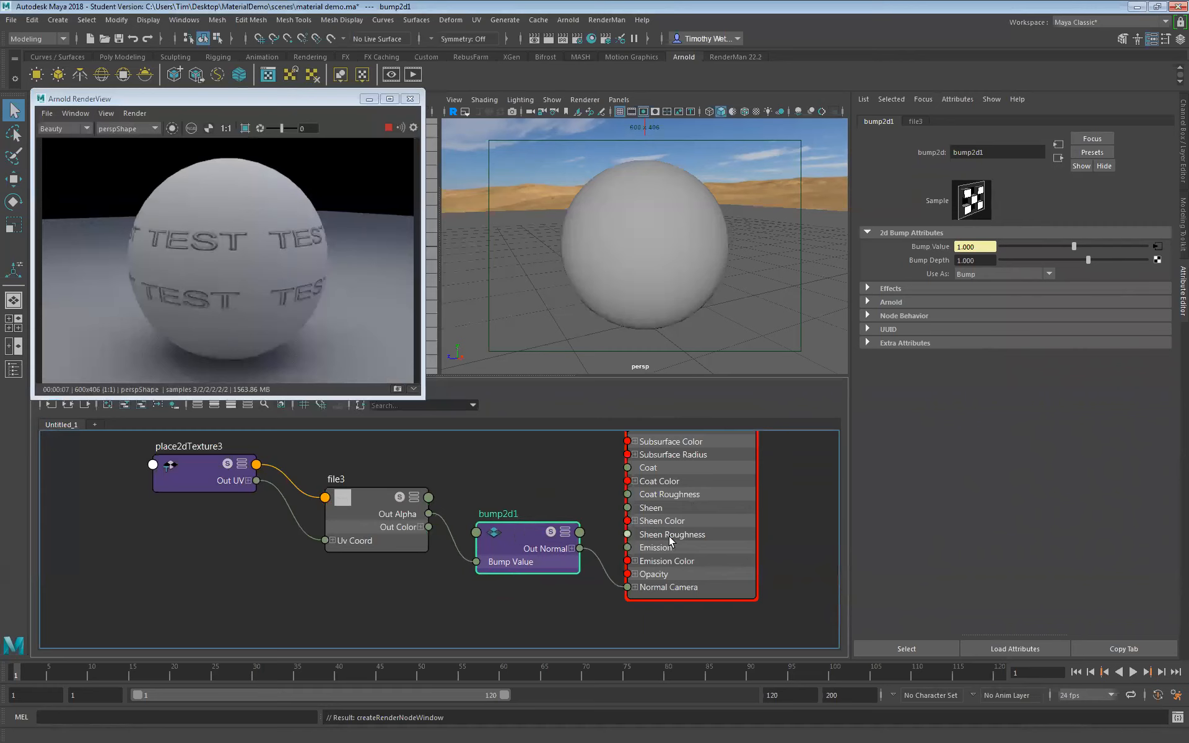
{"action": "double_click", "coordinate": [979, 260]}
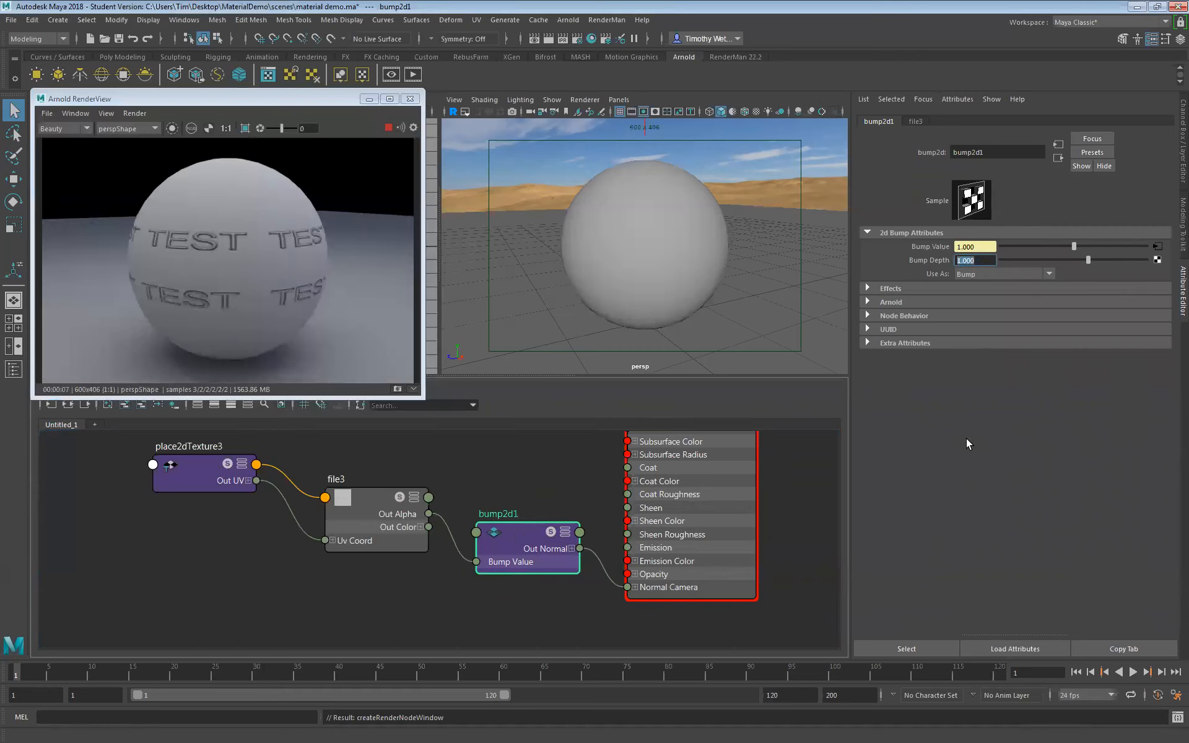
{"action": "type", "text": "5"}
{"action": "key", "text": "Return"}
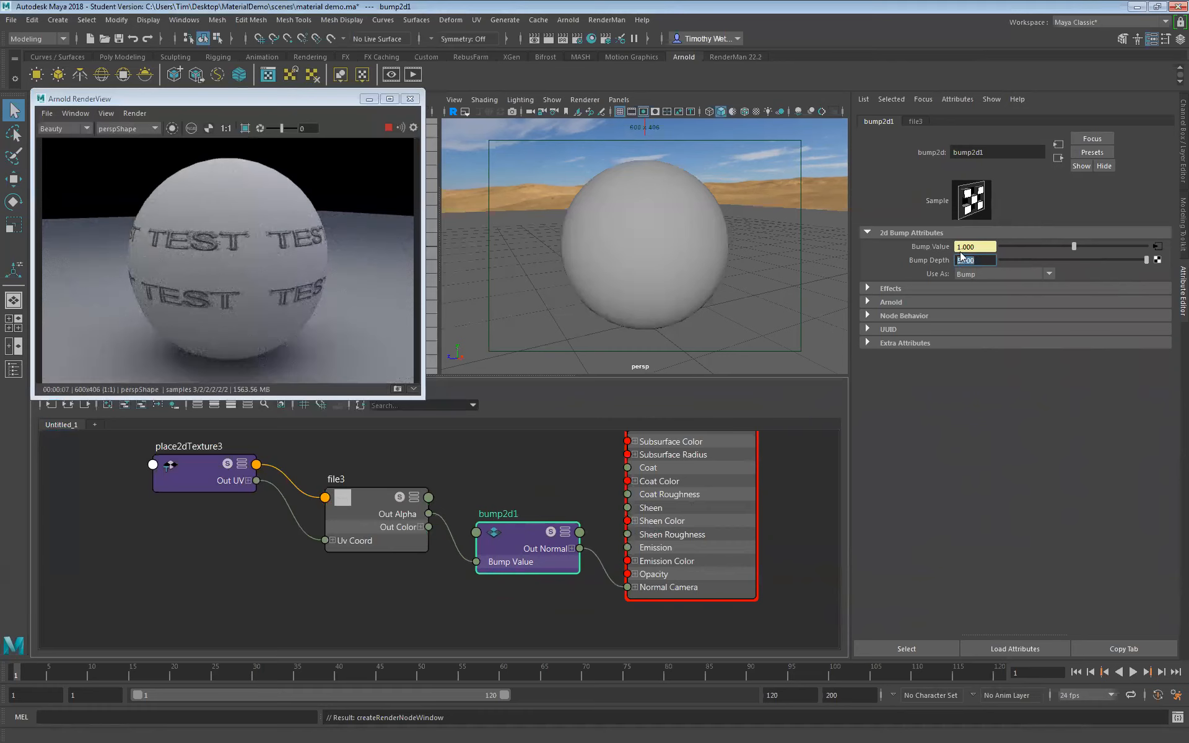
Step: Try weaker bump depths on bump2d1, first 0.5 and then 0.1
{"action": "key", "text": "BackSpace"}
{"action": "type", "text": "0.5"}
{"action": "key", "text": "Return"}
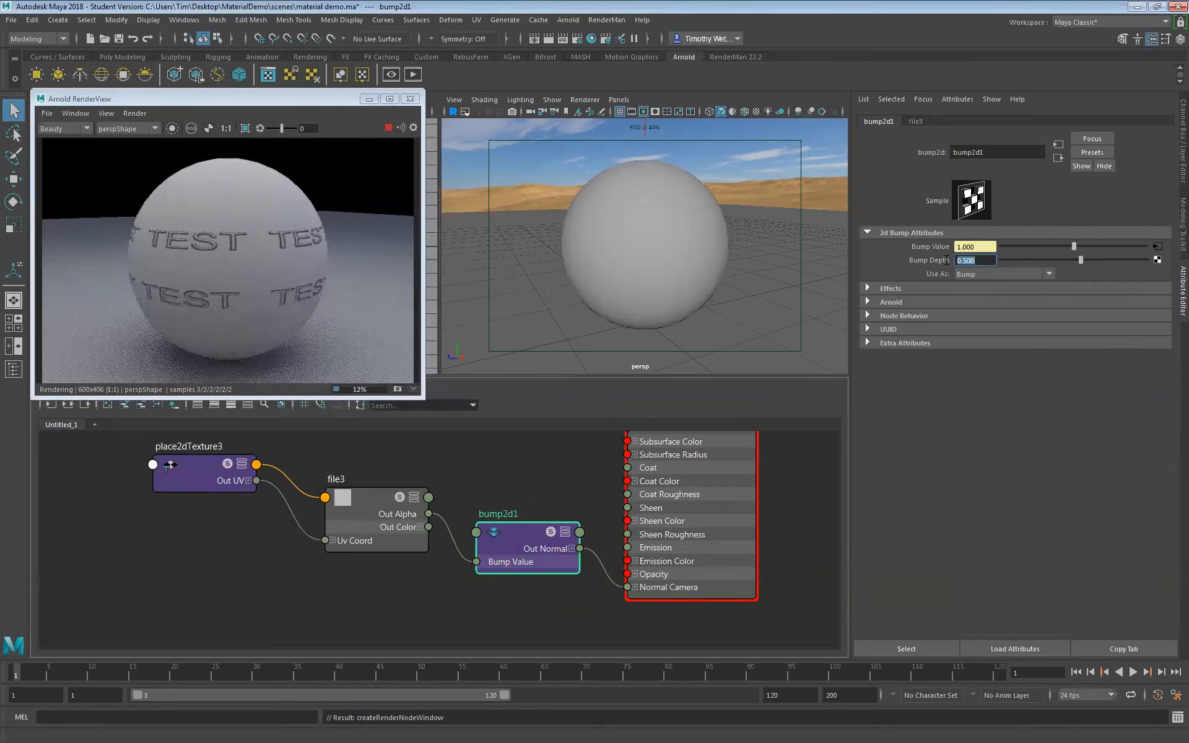
{"action": "type", "text": ".1"}
{"action": "key", "text": "Return"}
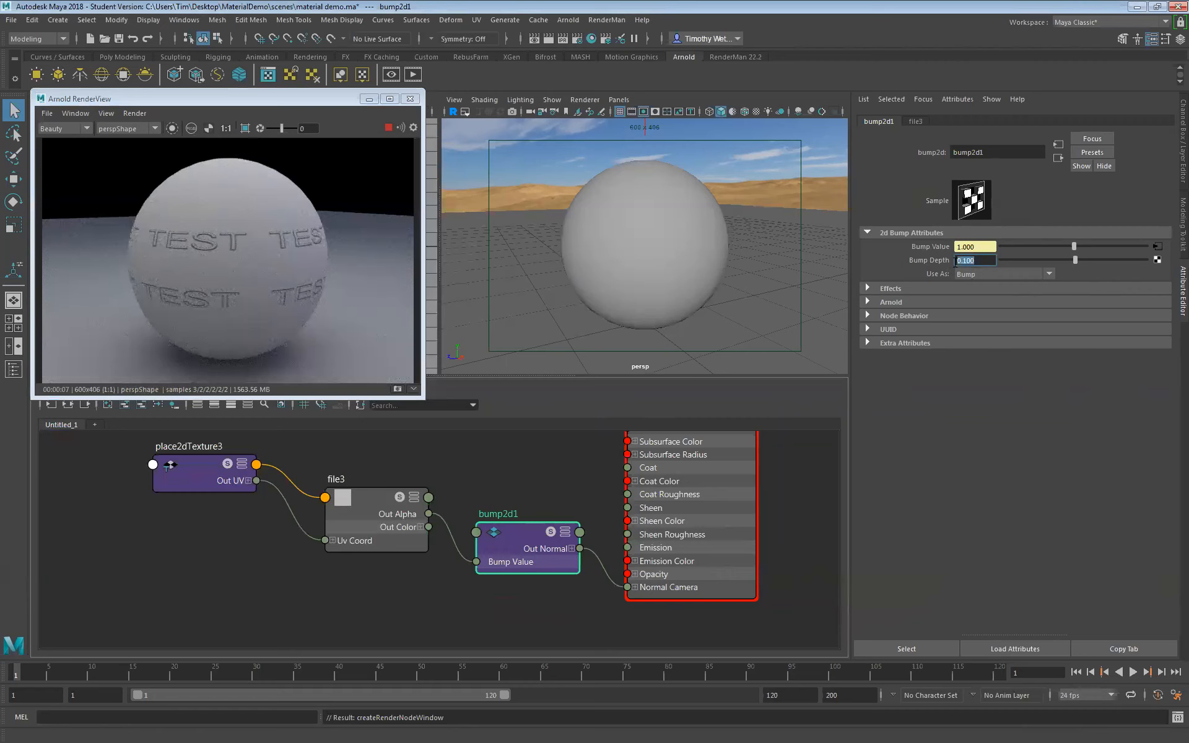
Step: Try a bump depth of 0.03 on bump2d1, then set it back to 1
{"action": "key", "text": "BackSpace"}
{"action": "key", "text": "Return"}
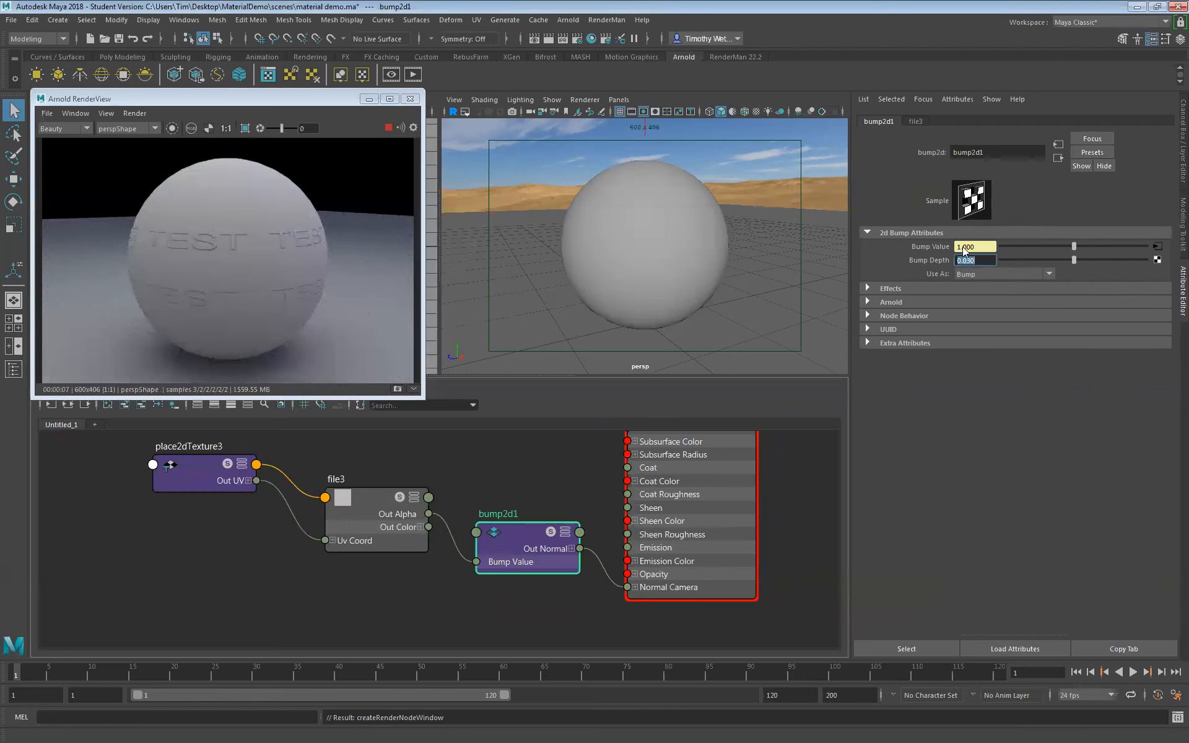
{"action": "key", "text": "Return"}
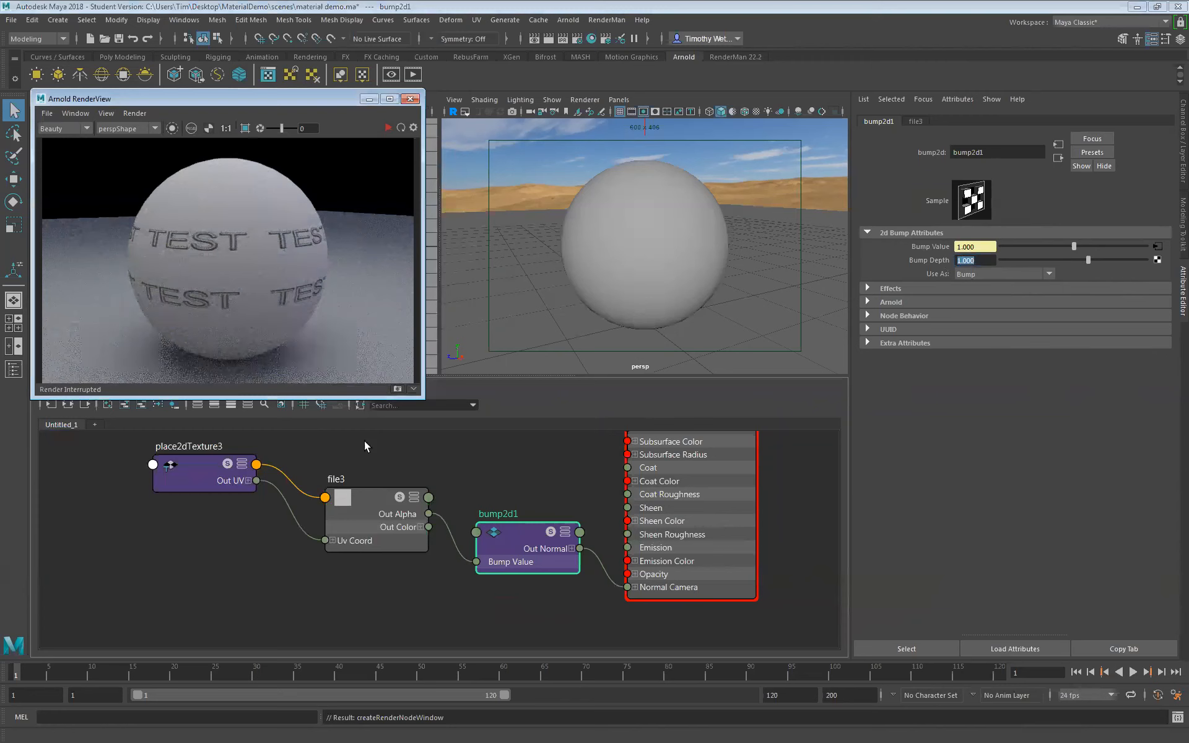
Step: Replace the file3 texture's image with JASON_seamless_brick_bump.jpg from the Bump folder and render the sphere again
{"action": "left_click", "coordinate": [374, 493]}
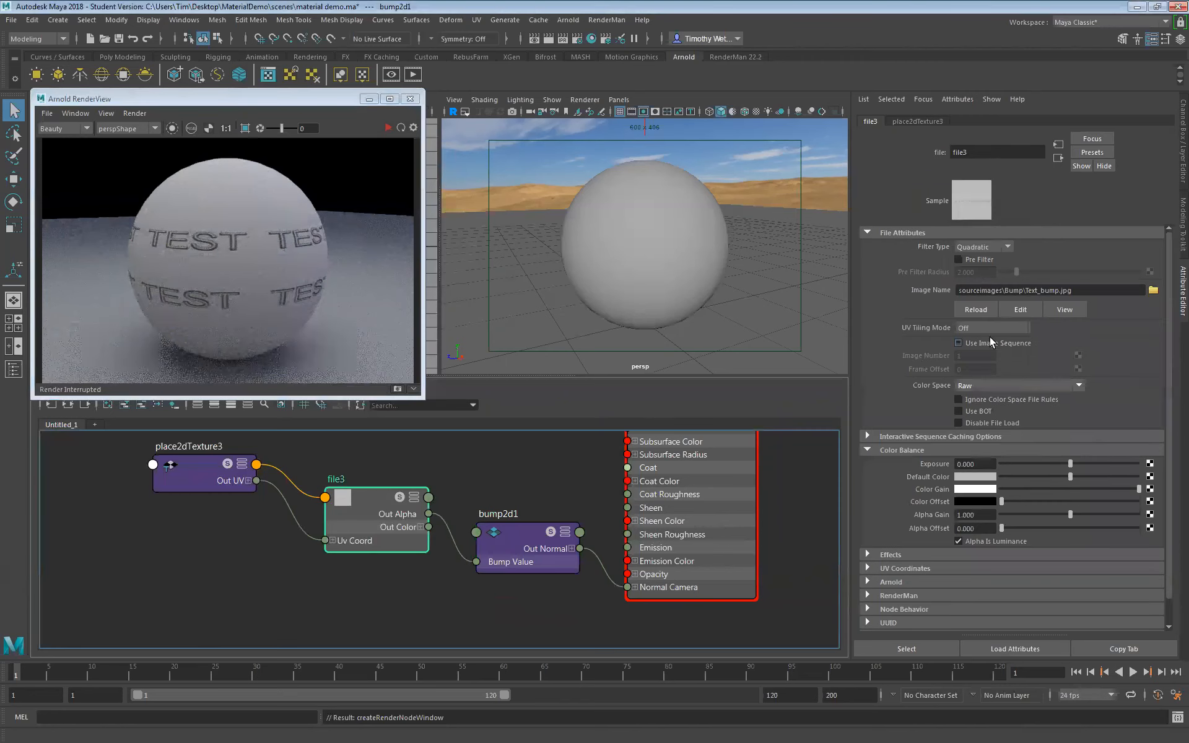
{"action": "left_click", "coordinate": [1153, 290]}
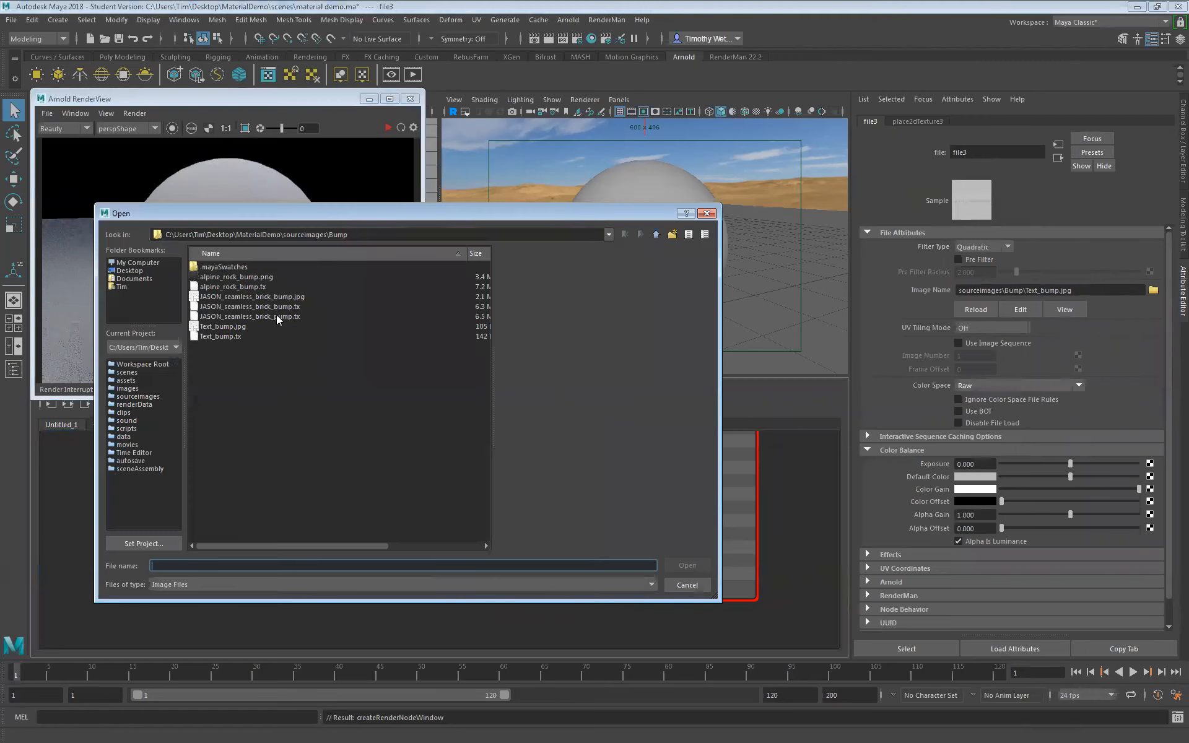
{"action": "left_click", "coordinate": [253, 297]}
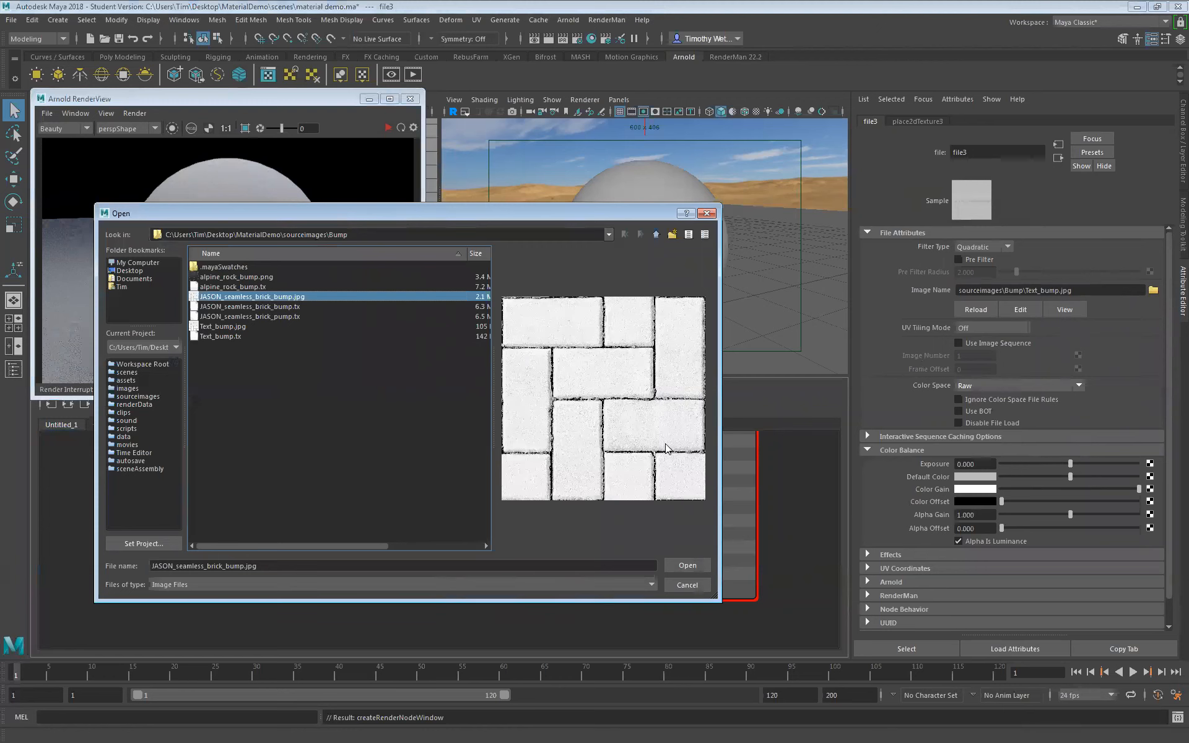
{"action": "left_click", "coordinate": [687, 565]}
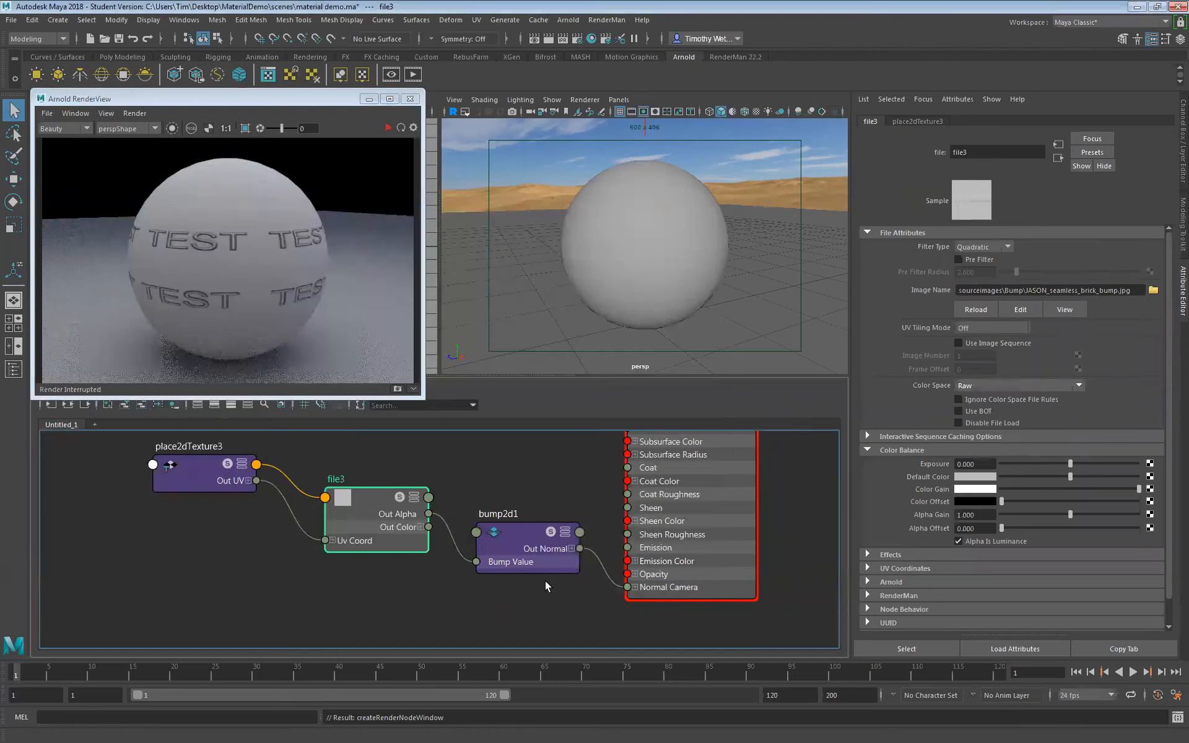
{"action": "left_click", "coordinate": [382, 127]}
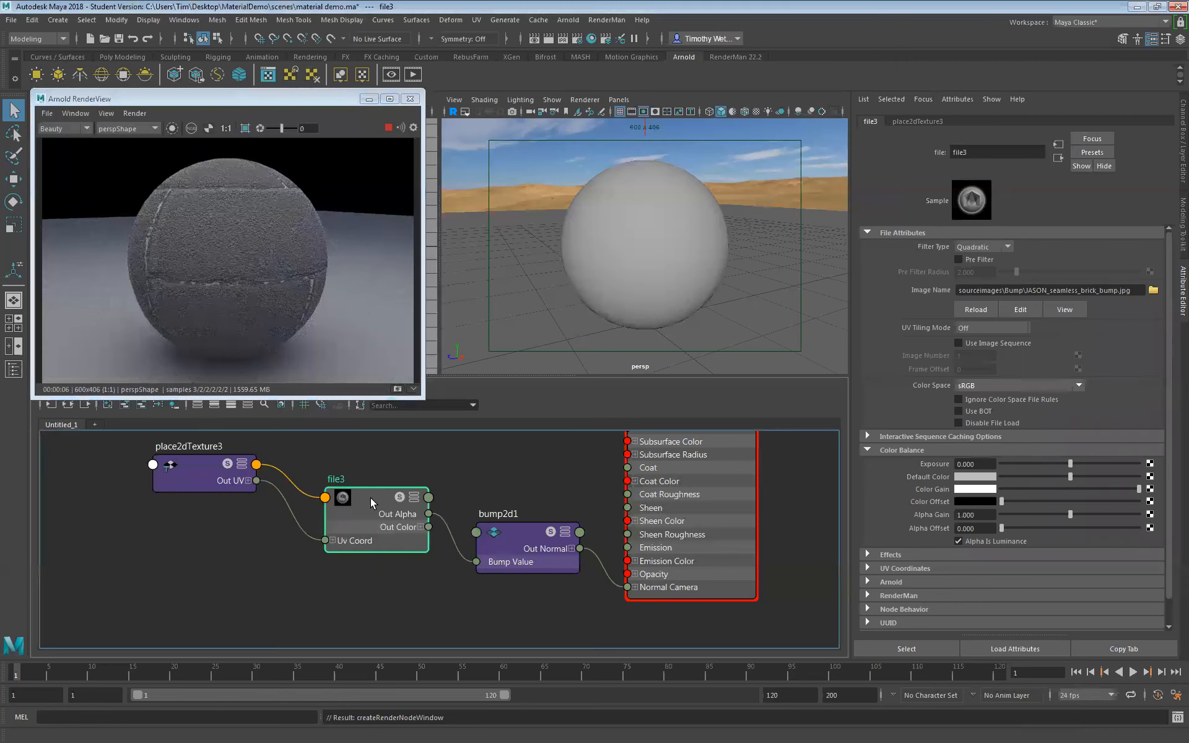
Step: Try bump depths of 0.1 and then 0.01 on the bump2d1 node for the brick bump image
{"action": "left_click", "coordinate": [527, 540]}
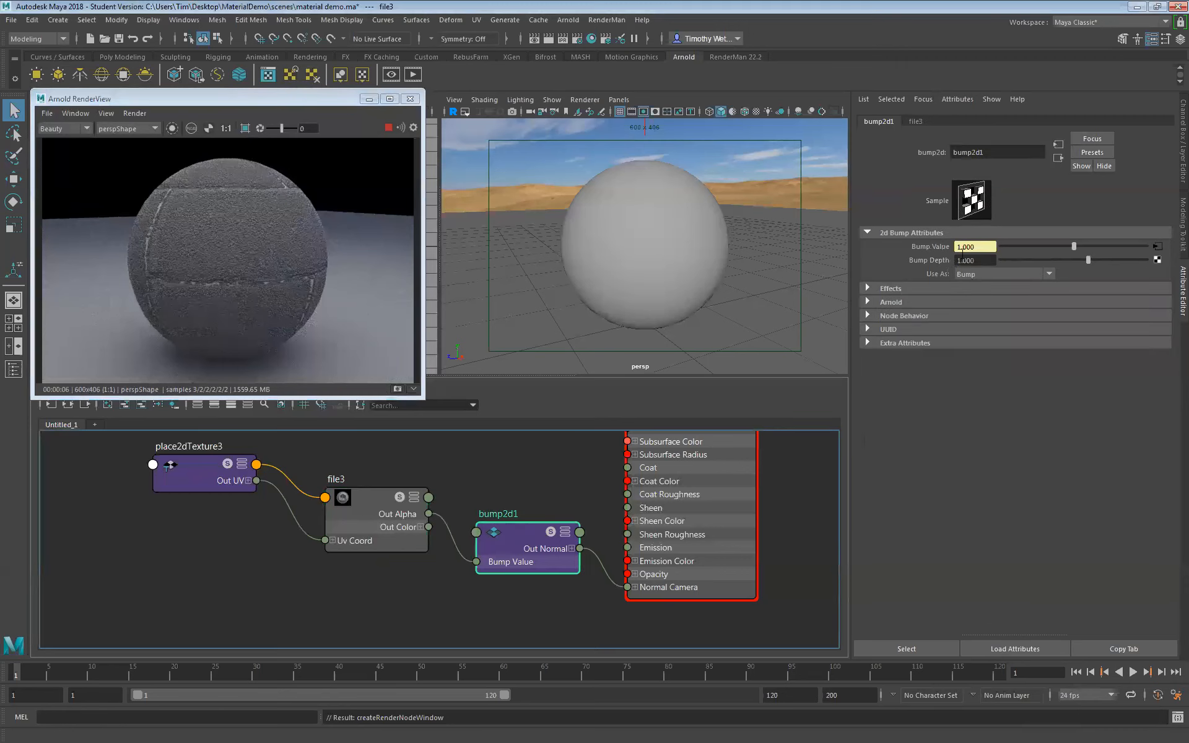
{"action": "double_click", "coordinate": [975, 259]}
{"action": "type", "text": "0.1"}
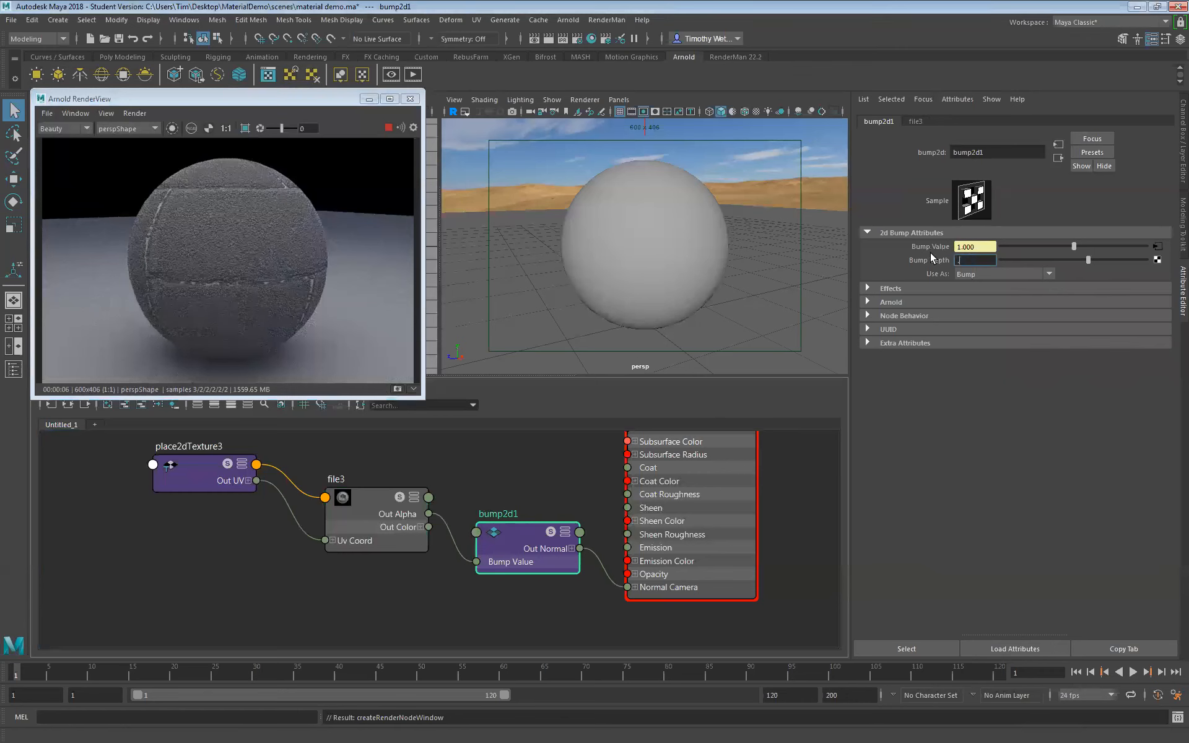
{"action": "key", "text": "Return"}
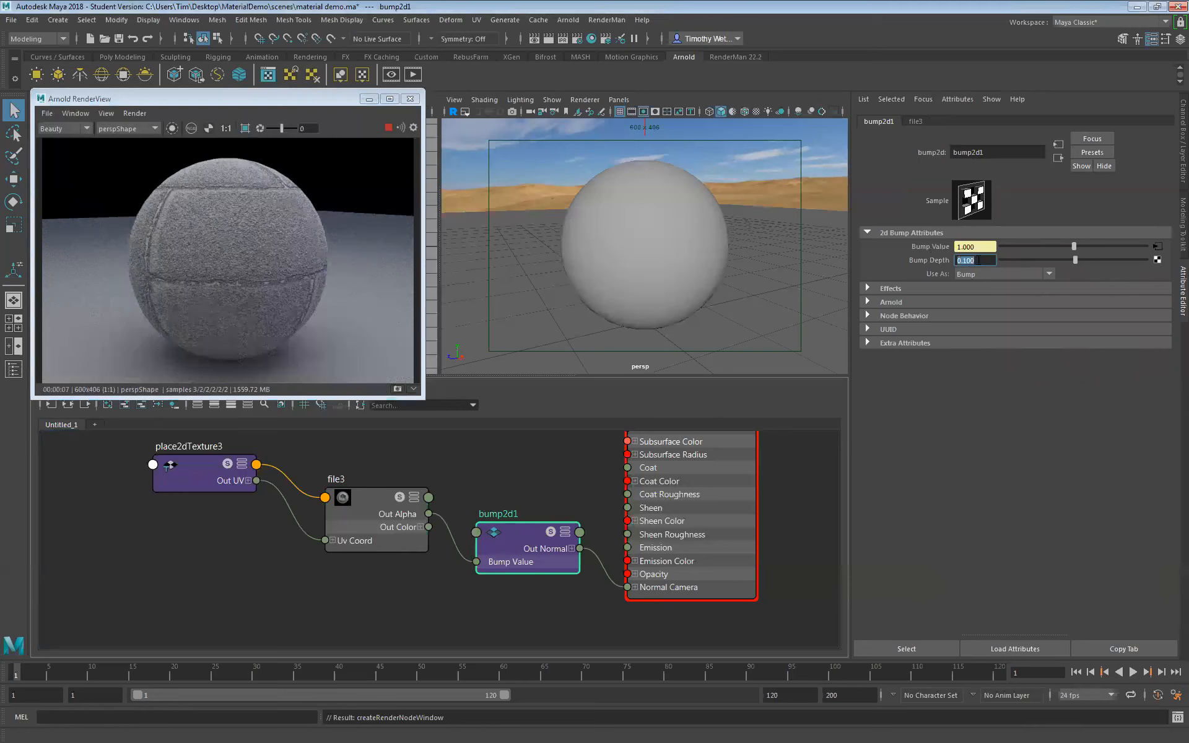
{"action": "type", "text": "0.01"}
{"action": "key", "text": "Return"}
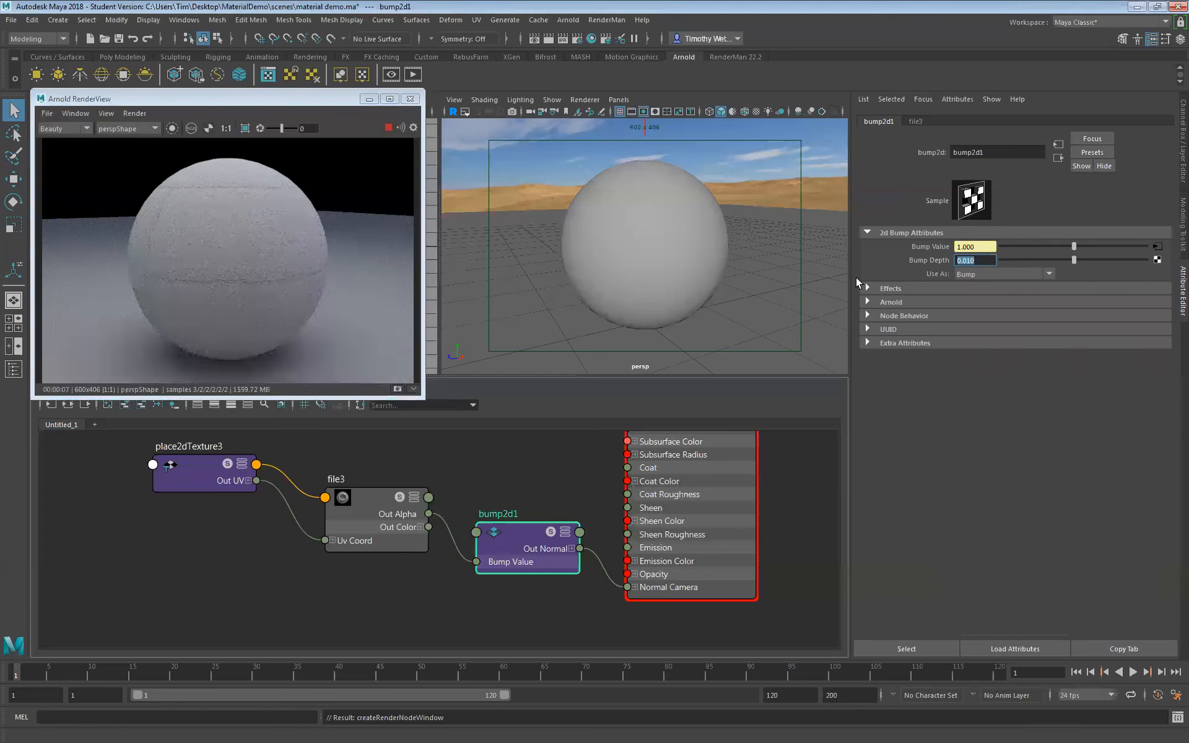
Step: Try a bump depth of 0.03 on bump2d1, settle on 0.02, and stop the live render
{"action": "left_click_drag", "start_coordinate": [974, 263], "coordinate": [957, 262]}
{"action": "key", "text": "Return"}
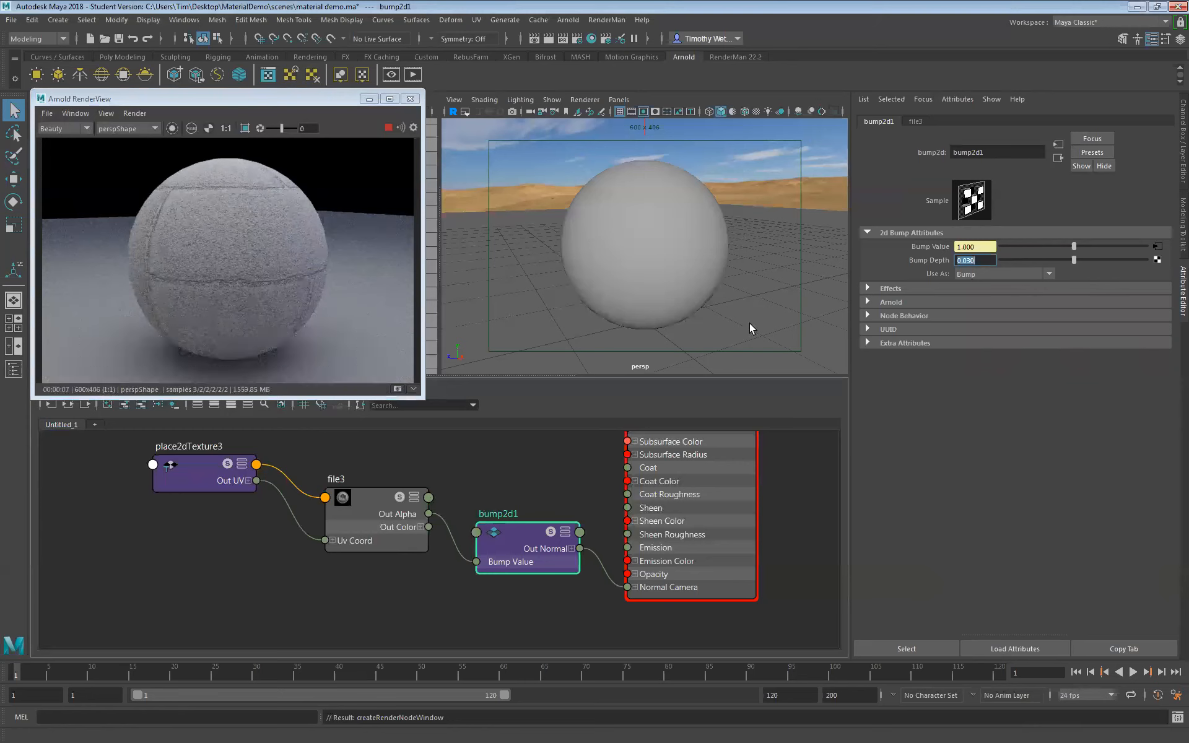
{"action": "left_click", "coordinate": [958, 261]}
{"action": "left_click_drag", "start_coordinate": [959, 261], "coordinate": [1006, 260]}
{"action": "type", "text": ".02"}
{"action": "key", "text": "Return"}
{"action": "left_click", "coordinate": [389, 127]}
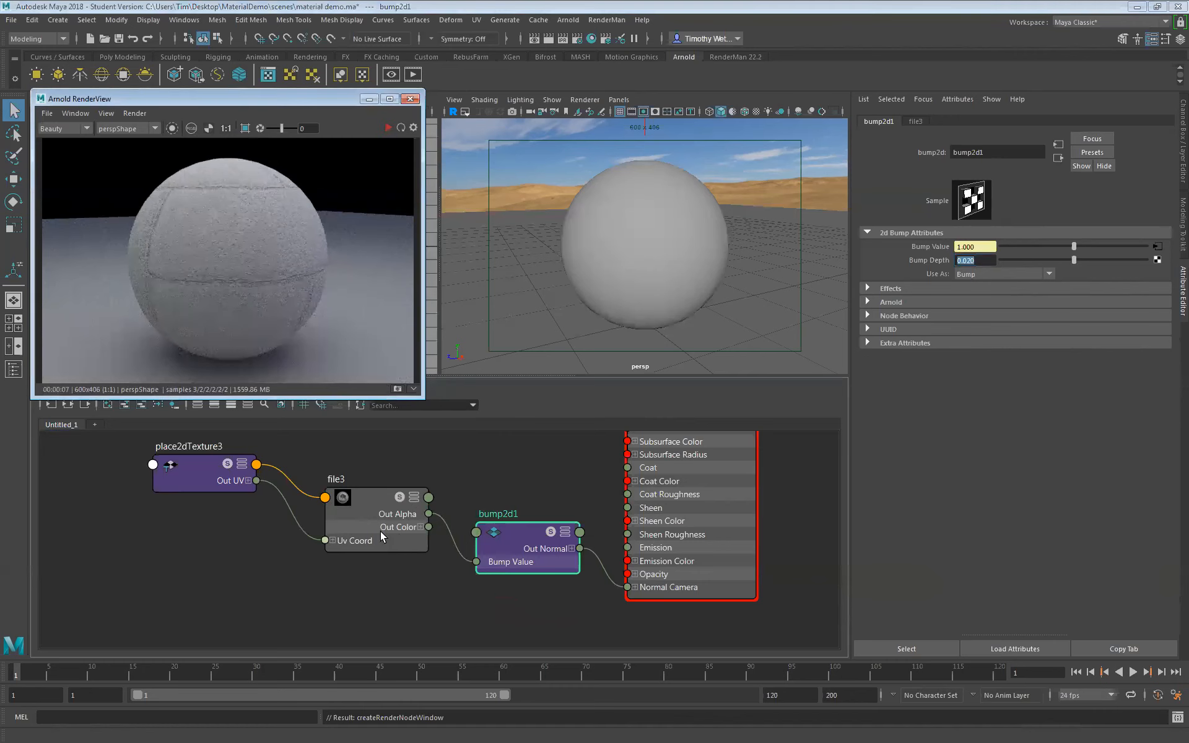
Step: Replace the file3 texture's image with alpine_rock_bump.png from the Bump folder
{"action": "left_click", "coordinate": [371, 493]}
{"action": "left_click", "coordinate": [1153, 291]}
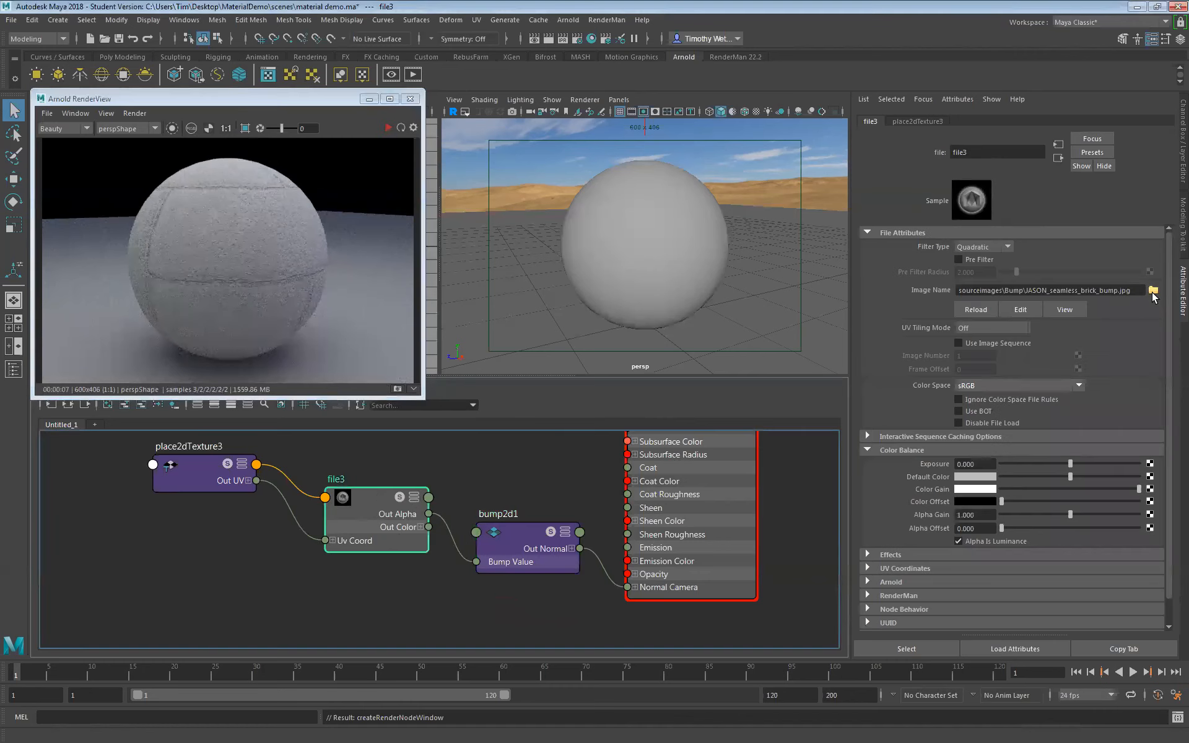
{"action": "left_click_drag", "start_coordinate": [58, 257], "coordinate": [466, 200]}
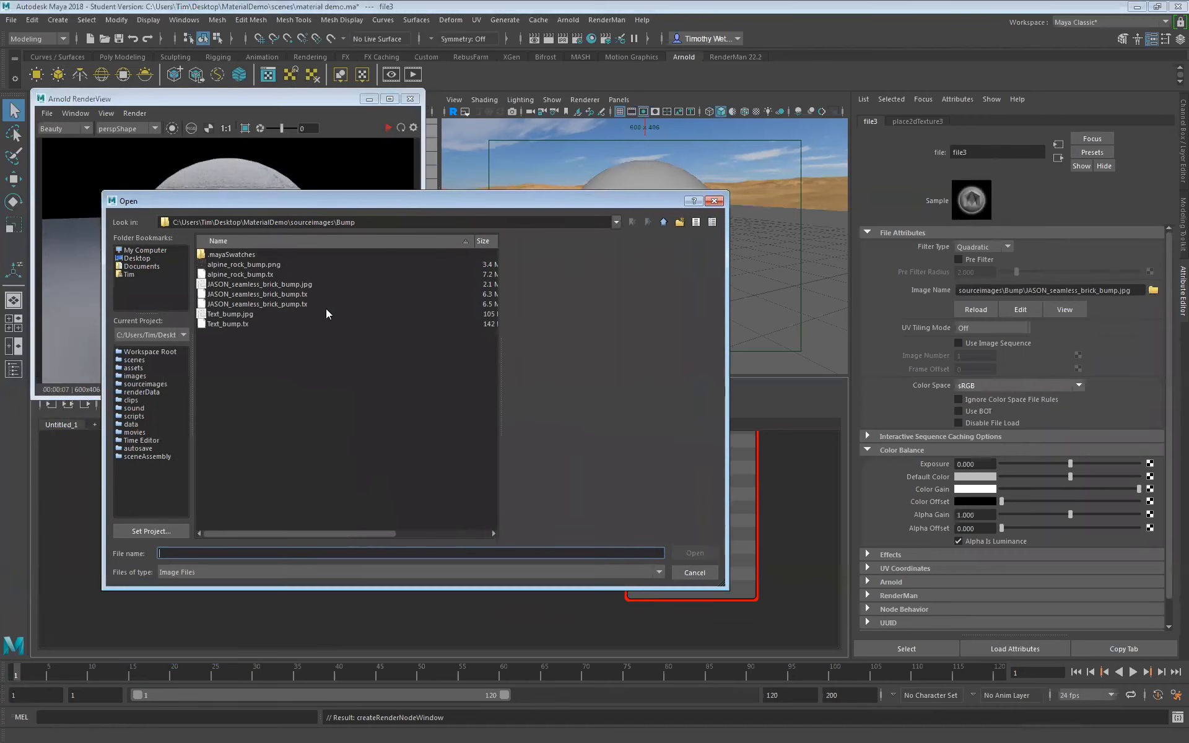
{"action": "left_click", "coordinate": [241, 265]}
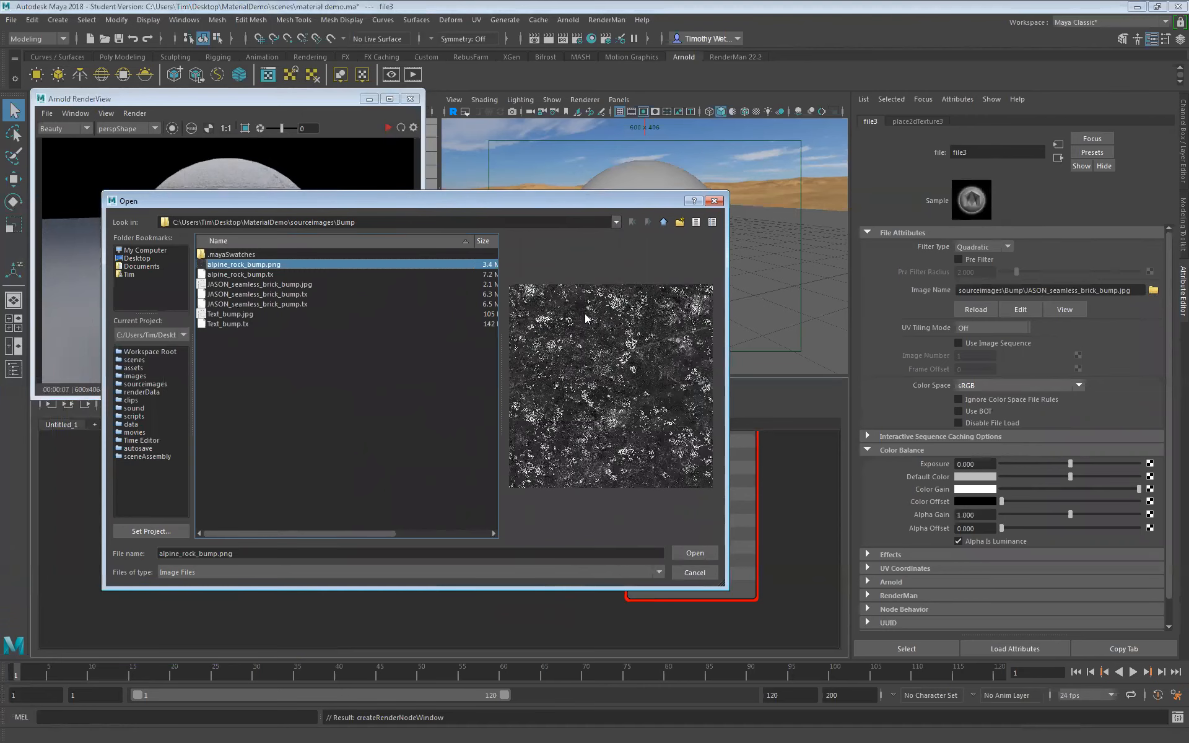
{"action": "left_click", "coordinate": [692, 554]}
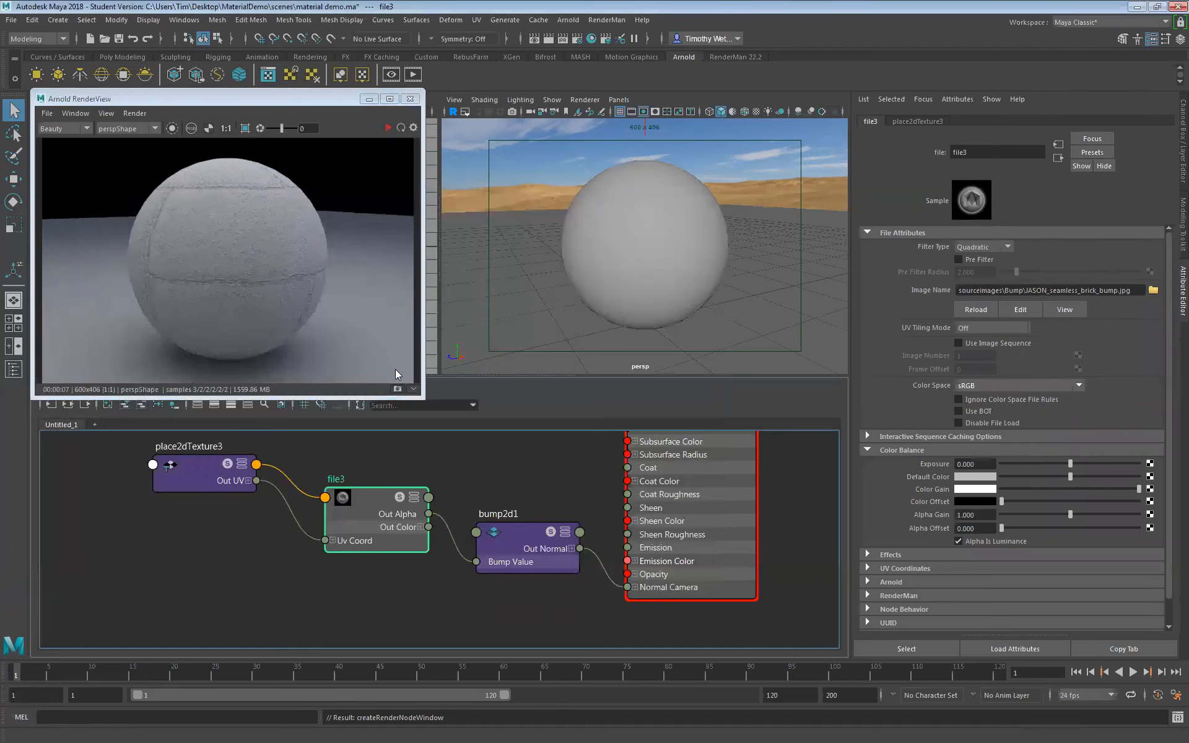
Step: Set bump2d1's bump depth to 1 and restart the sphere's render
{"action": "left_click", "coordinate": [536, 531]}
{"action": "left_click_drag", "start_coordinate": [982, 261], "coordinate": [946, 259]}
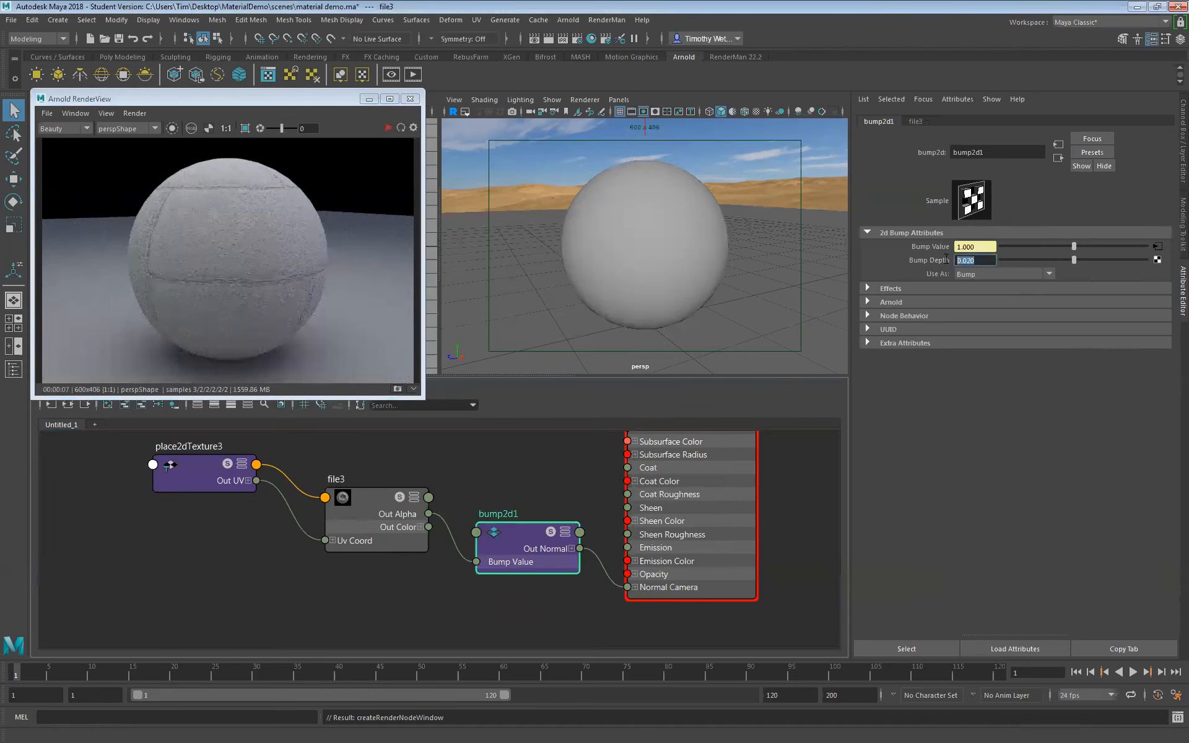
{"action": "type", "text": "1"}
{"action": "key", "text": "Return"}
{"action": "left_click", "coordinate": [389, 128]}
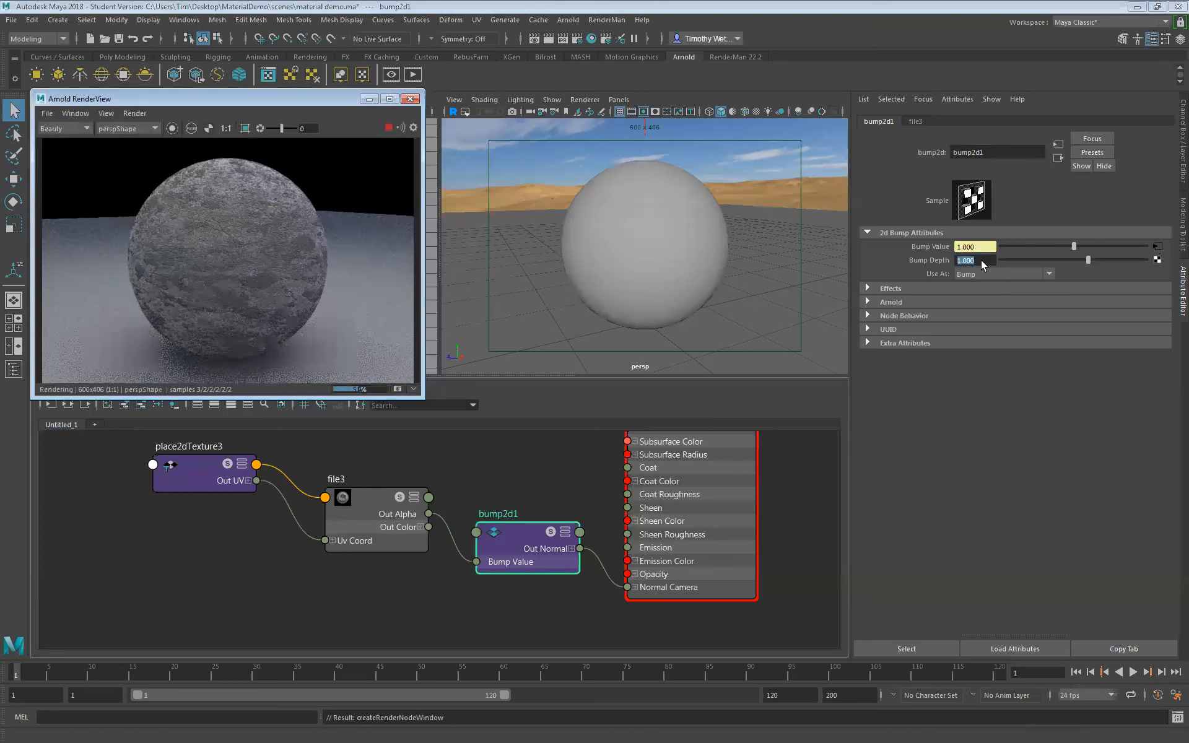
Step: Lower bump2d1's bump depth to 0.1 and then to 0.01 for the alpine rock bump
{"action": "type", "text": ".1"}
{"action": "key", "text": "Return"}
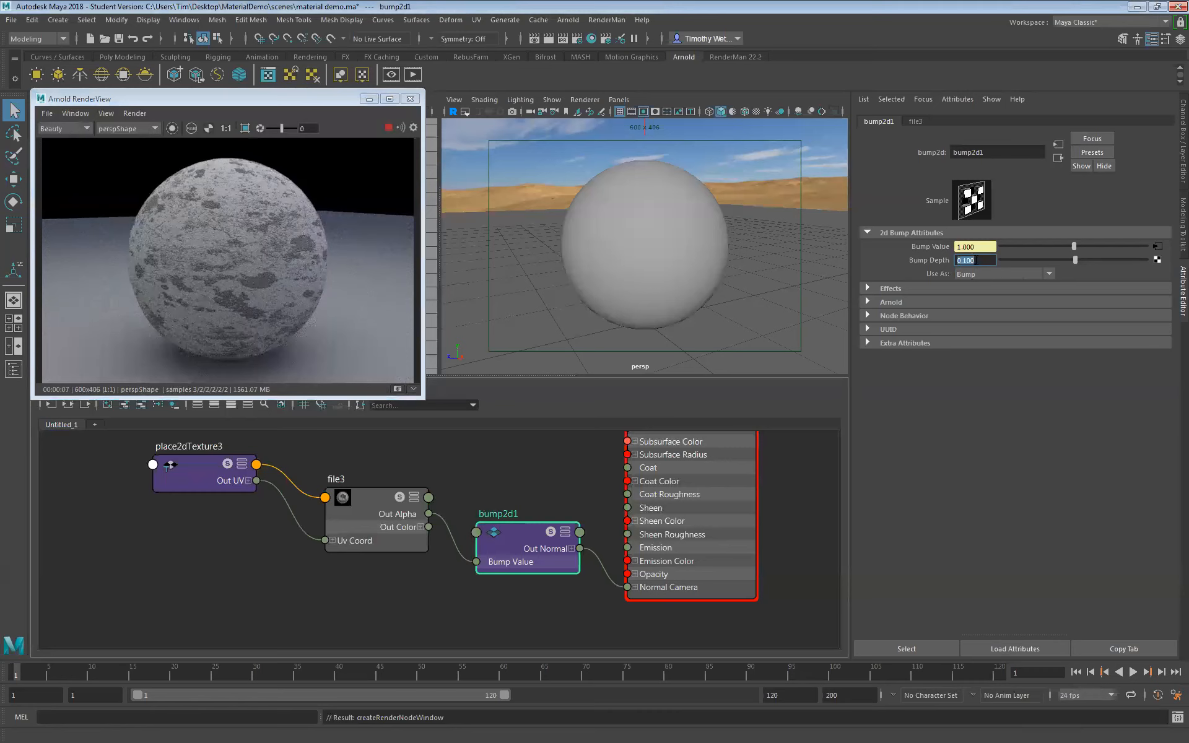
{"action": "type", "text": ".01"}
{"action": "key", "text": "Return"}
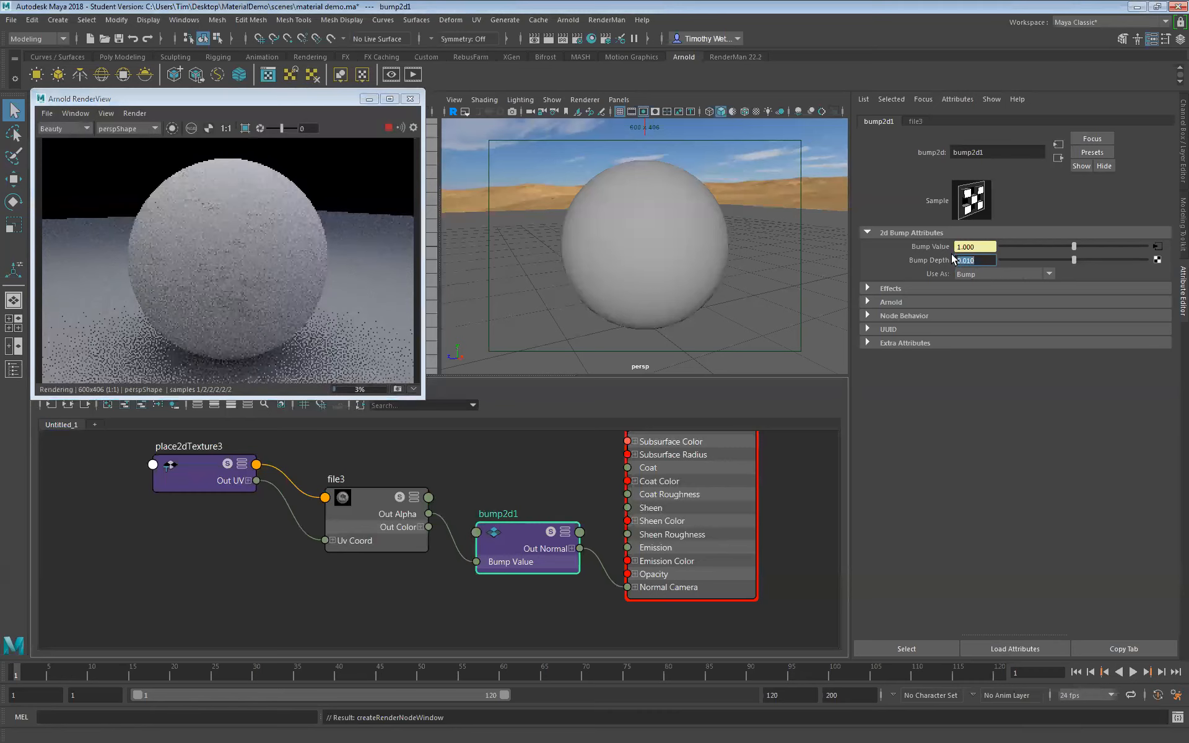